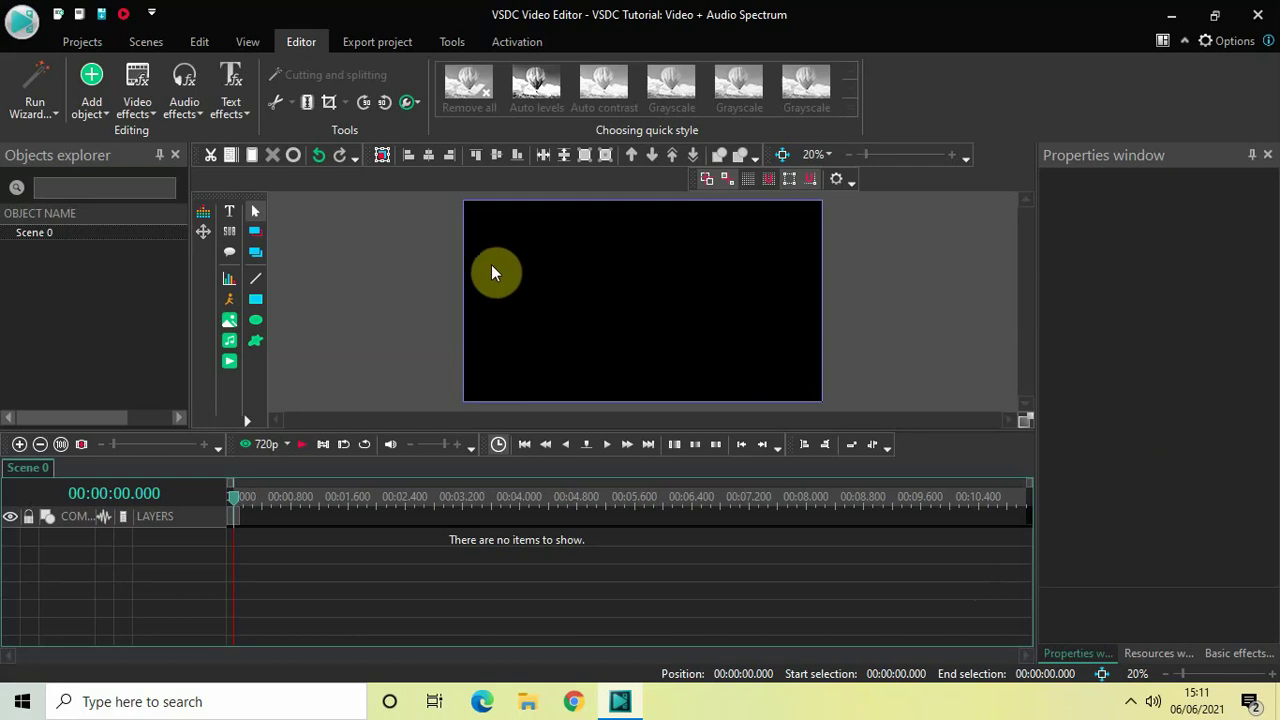
Step: Add the Wallpaper image to the scene as a new object on Layer 6
click(91, 88)
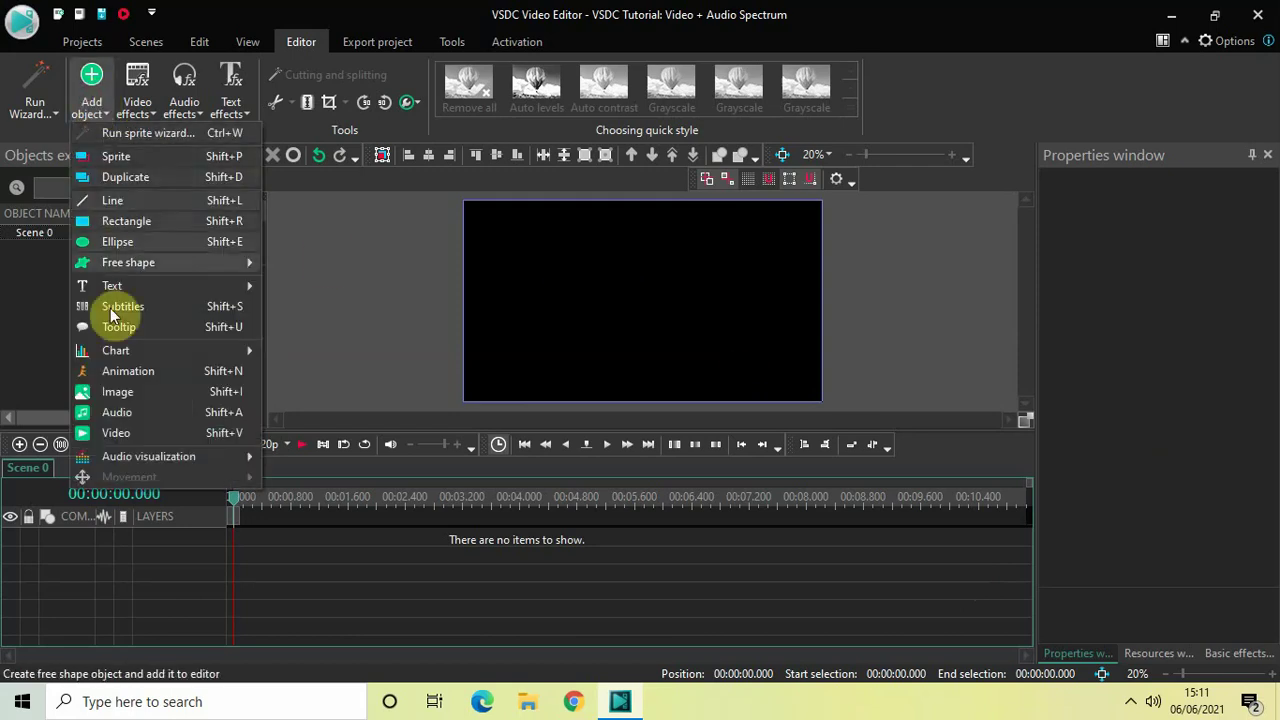
click(114, 390)
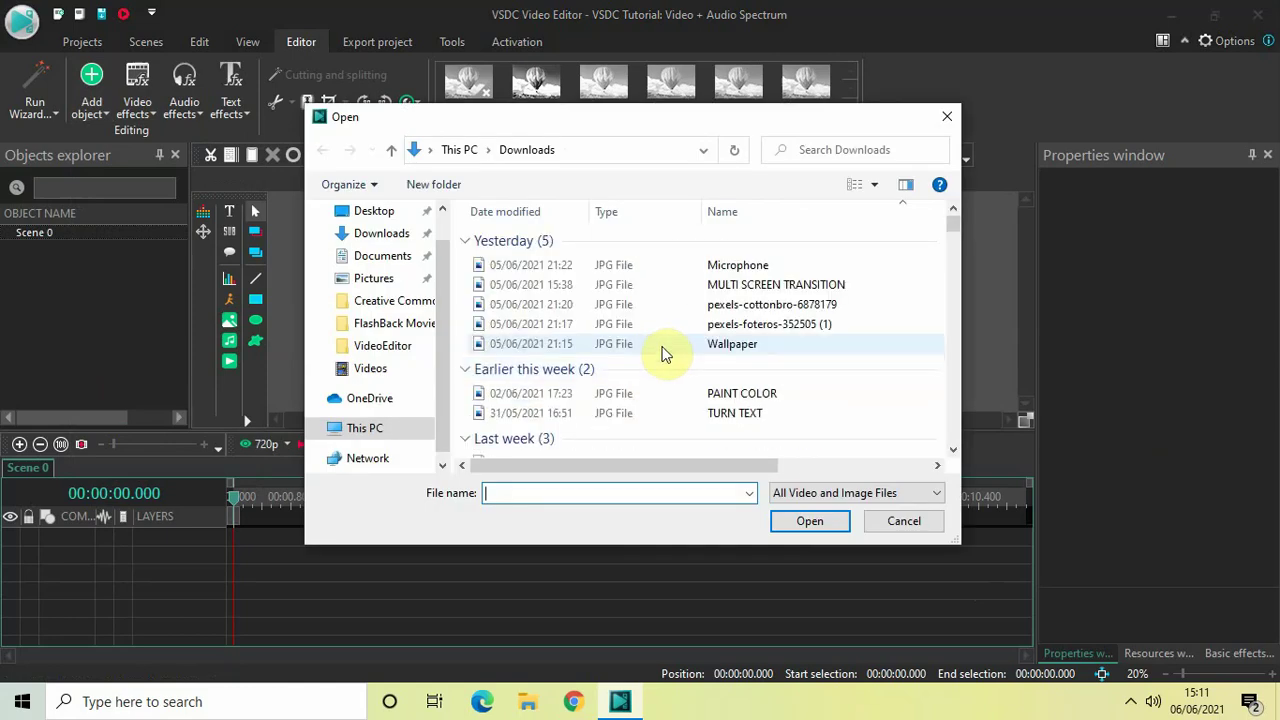
click(757, 352)
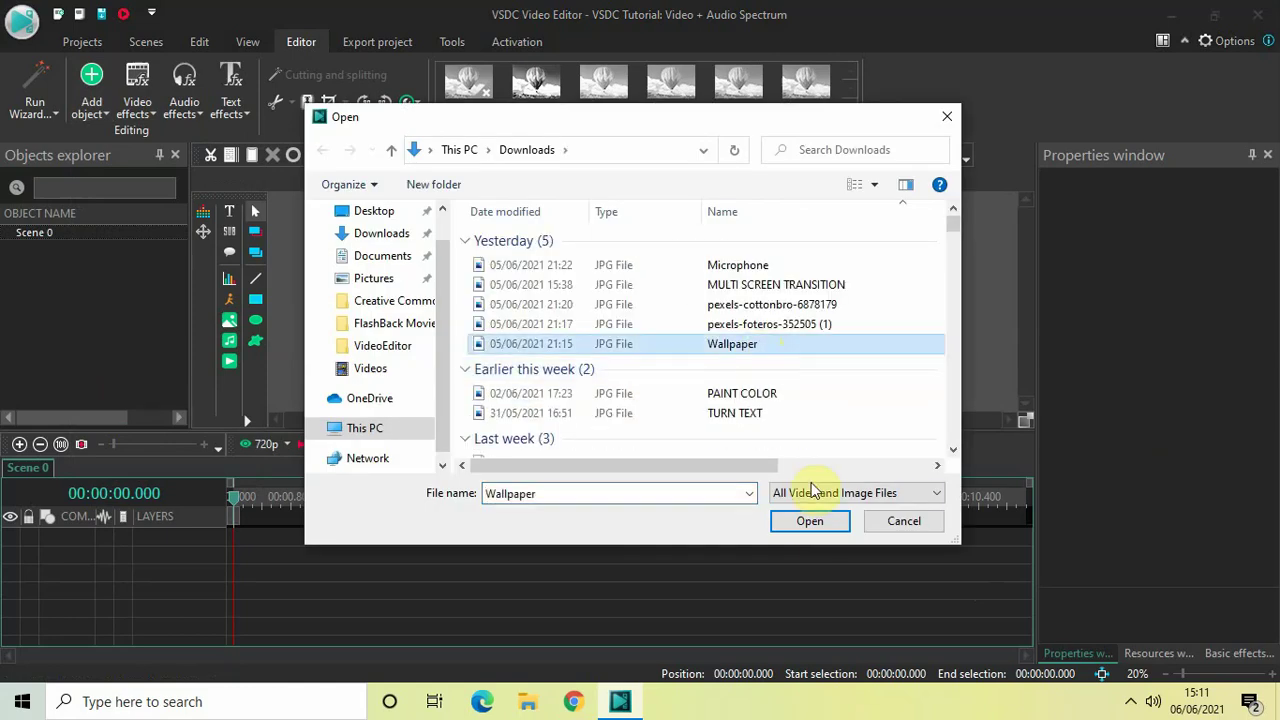
click(810, 521)
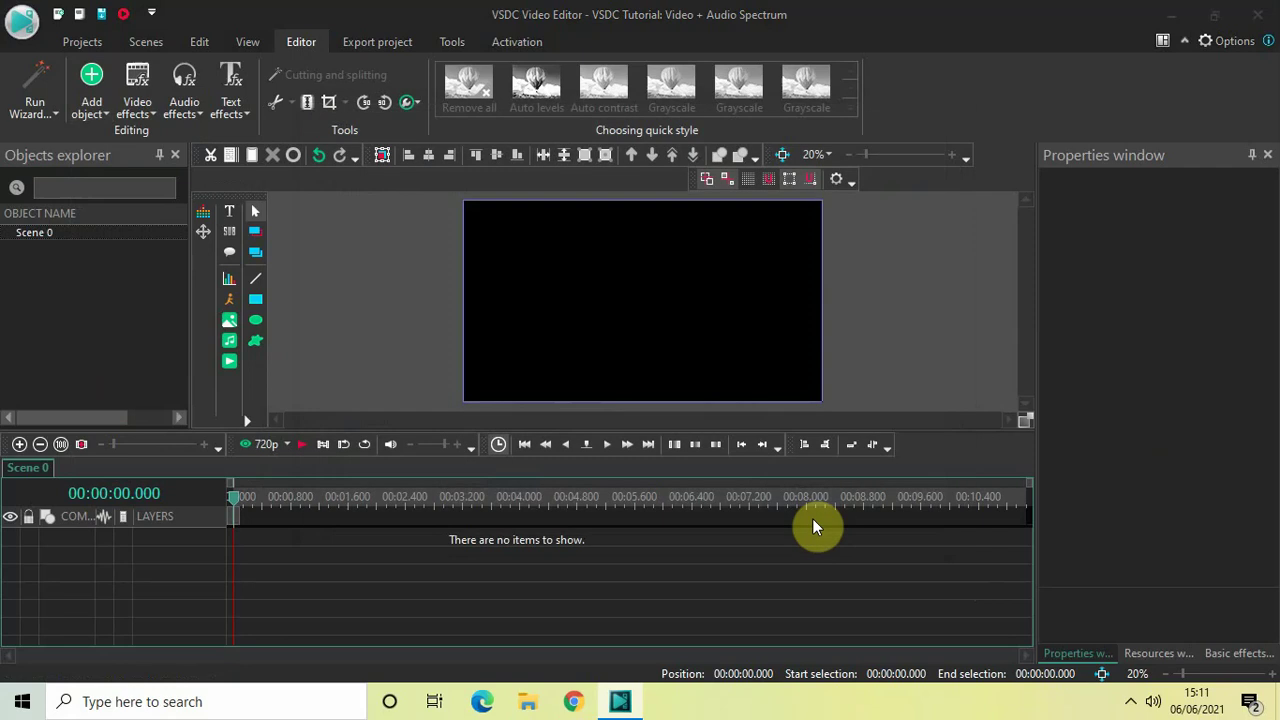
click(815, 440)
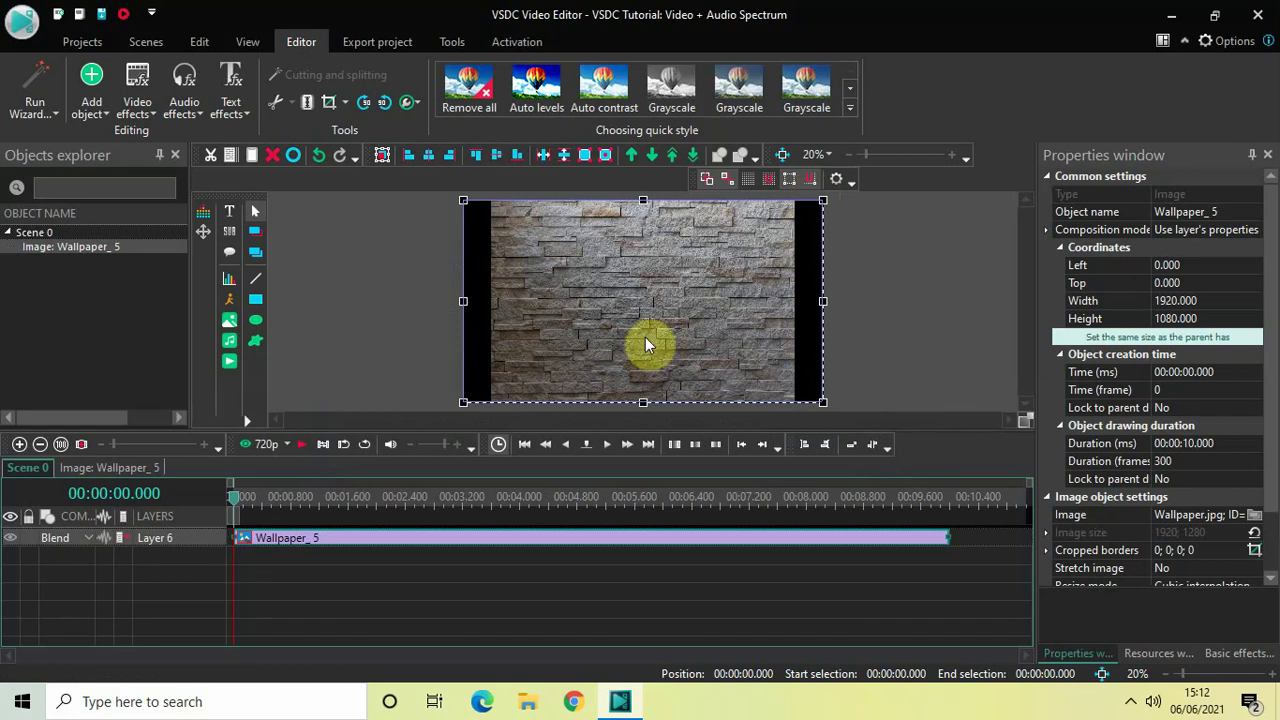
Step: Auto-crop the wallpaper to remove its black side borders
click(344, 103)
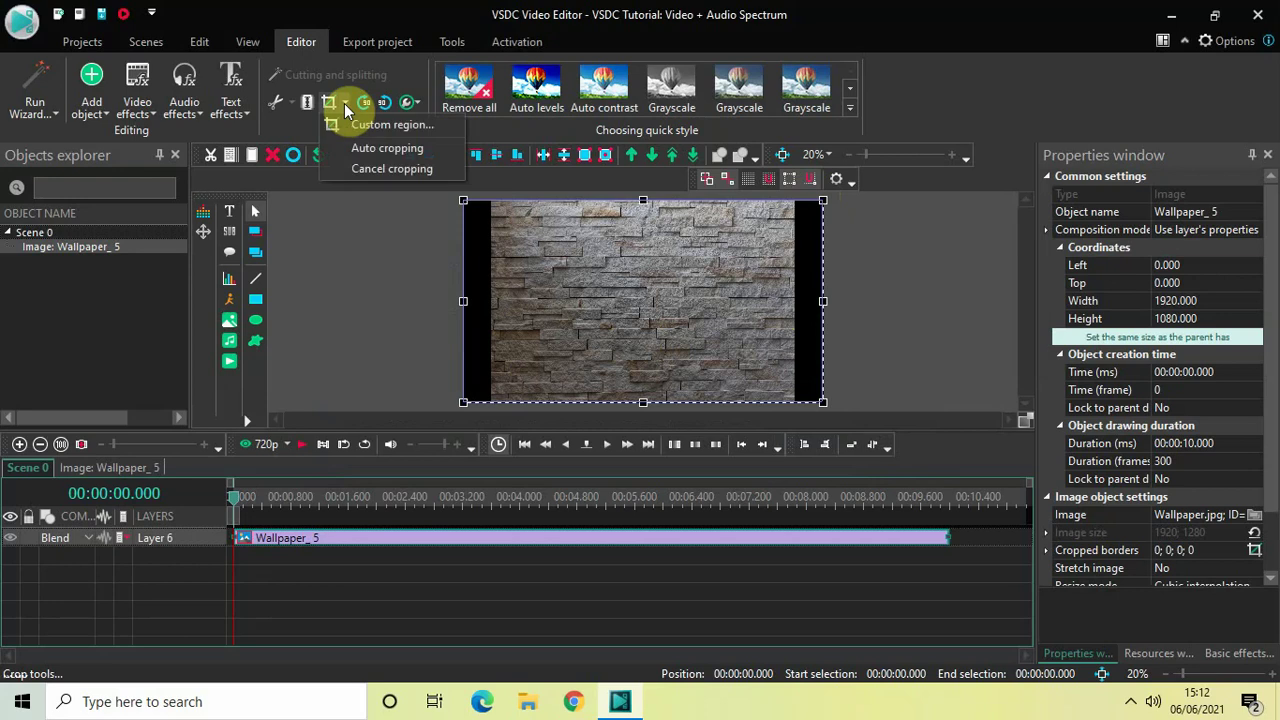
click(378, 152)
click(382, 274)
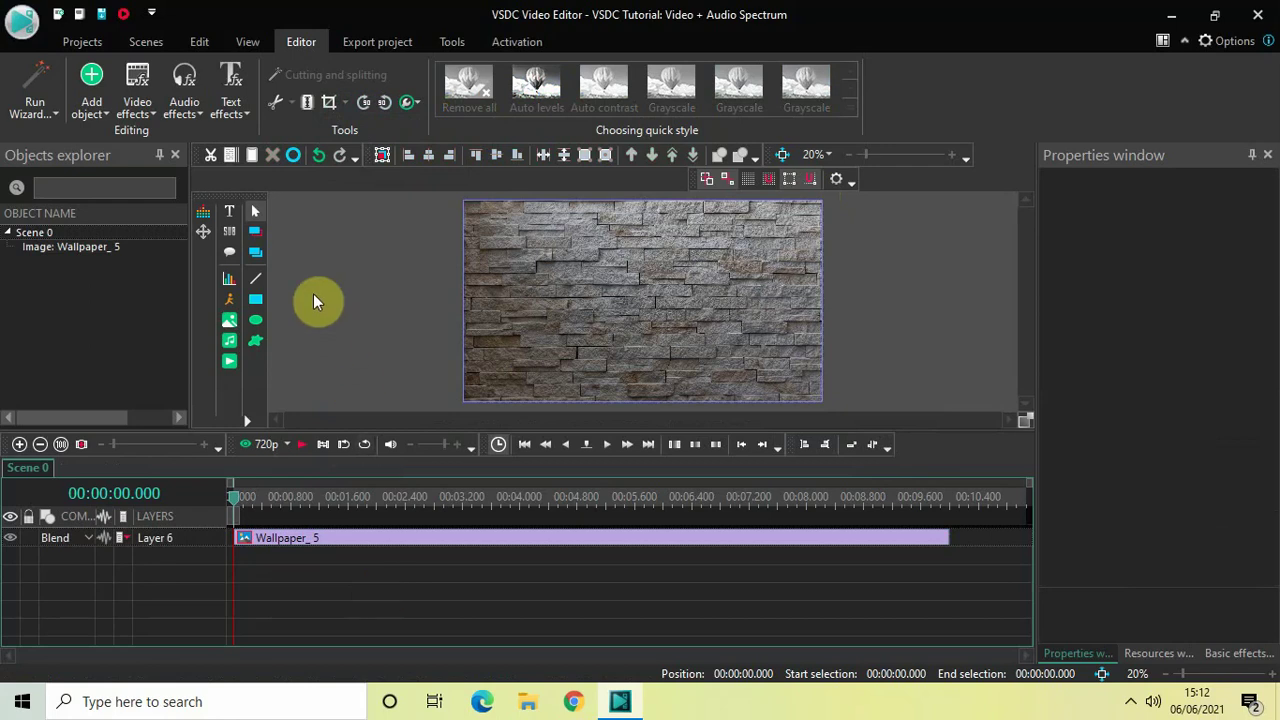
Step: Add the Microphone image to the scene as a new object on Layer 7
click(92, 107)
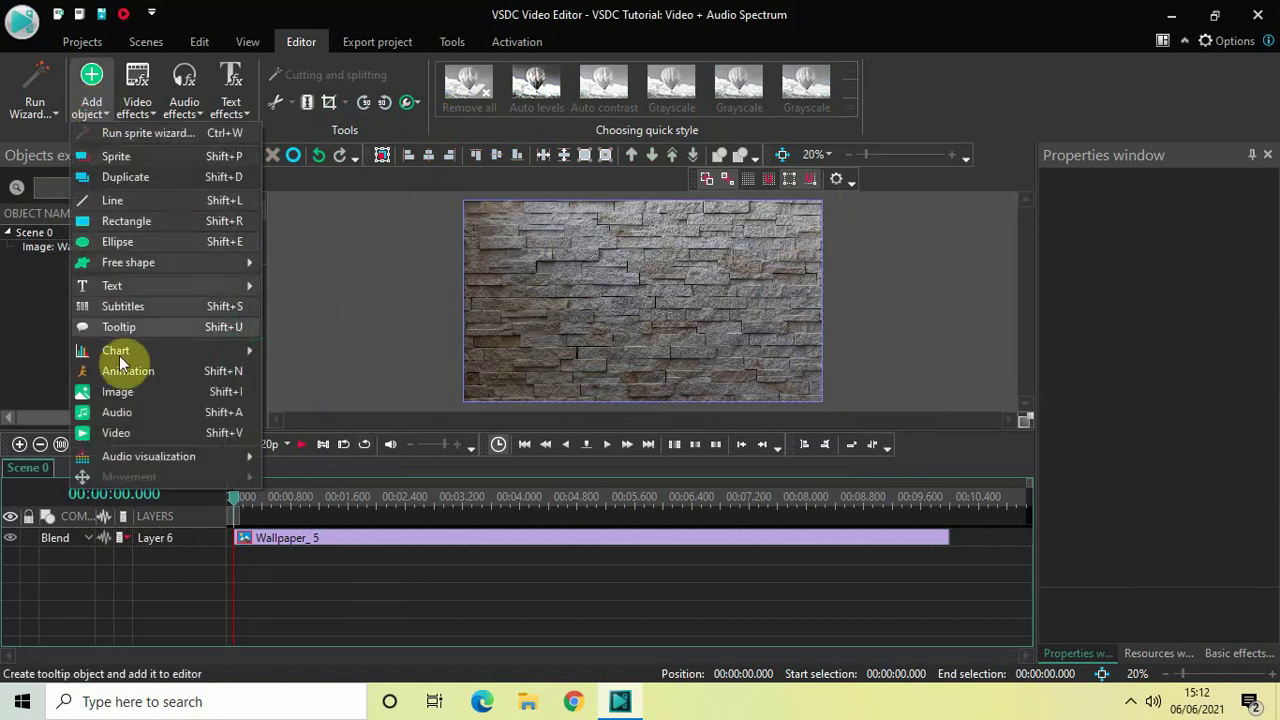
click(135, 392)
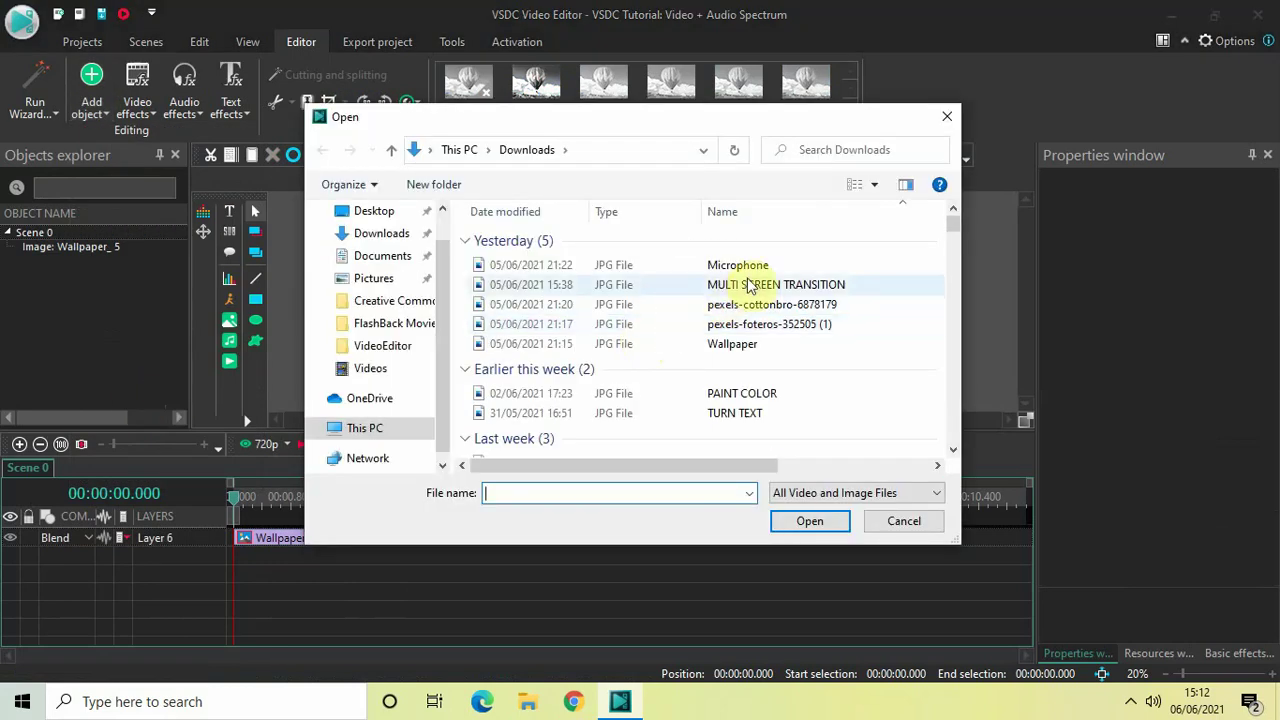
click(752, 268)
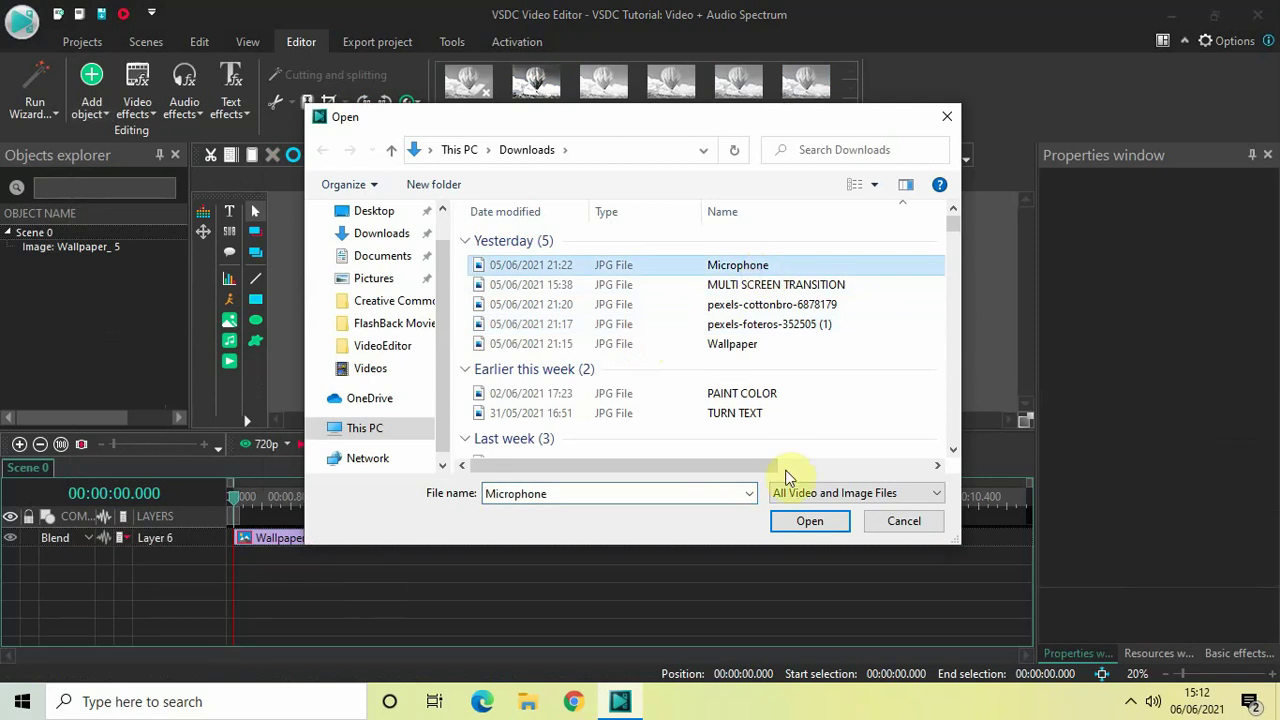
click(806, 522)
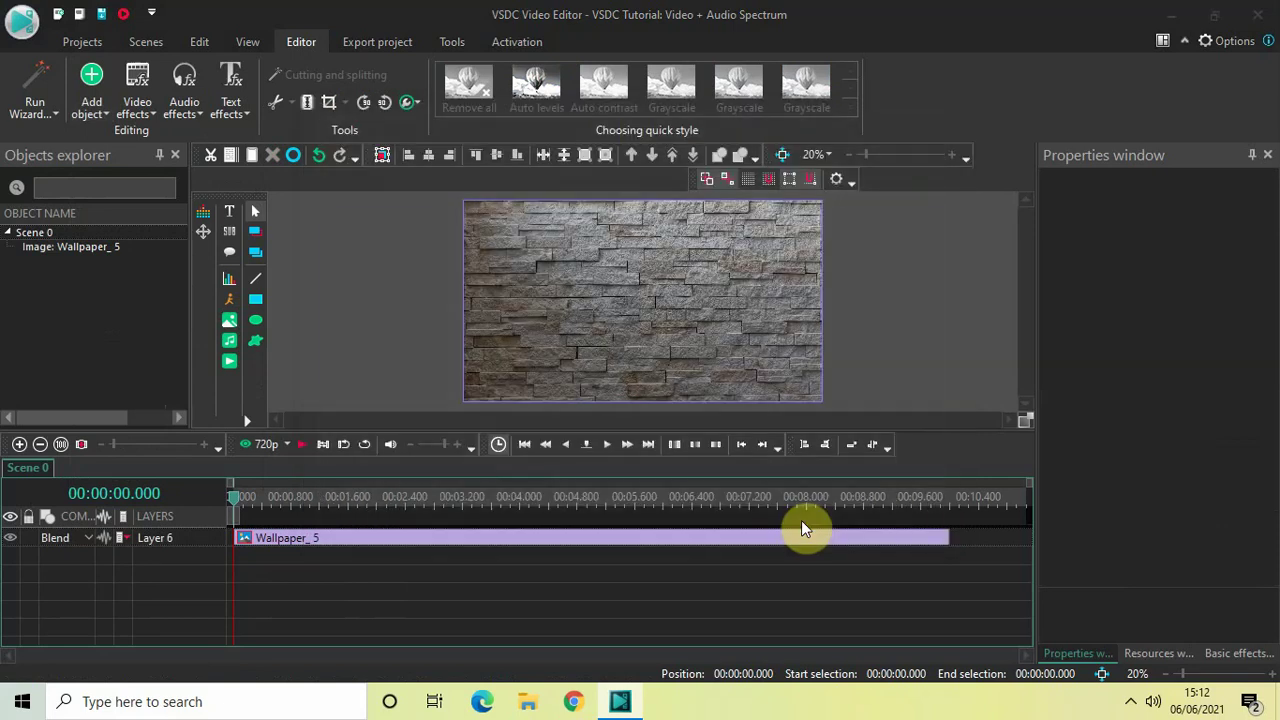
click(799, 439)
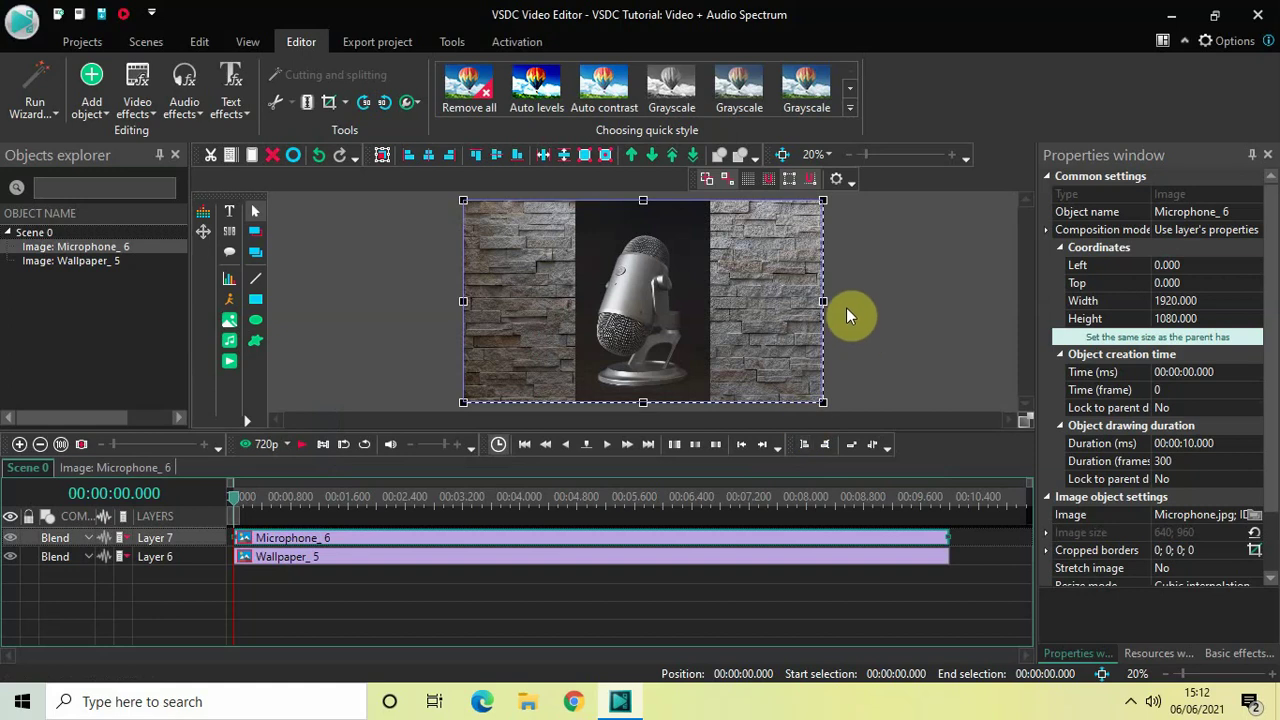
Step: Narrow the Microphone image to about 725×1080 on the scene's left side
drag(823, 300, 599, 292)
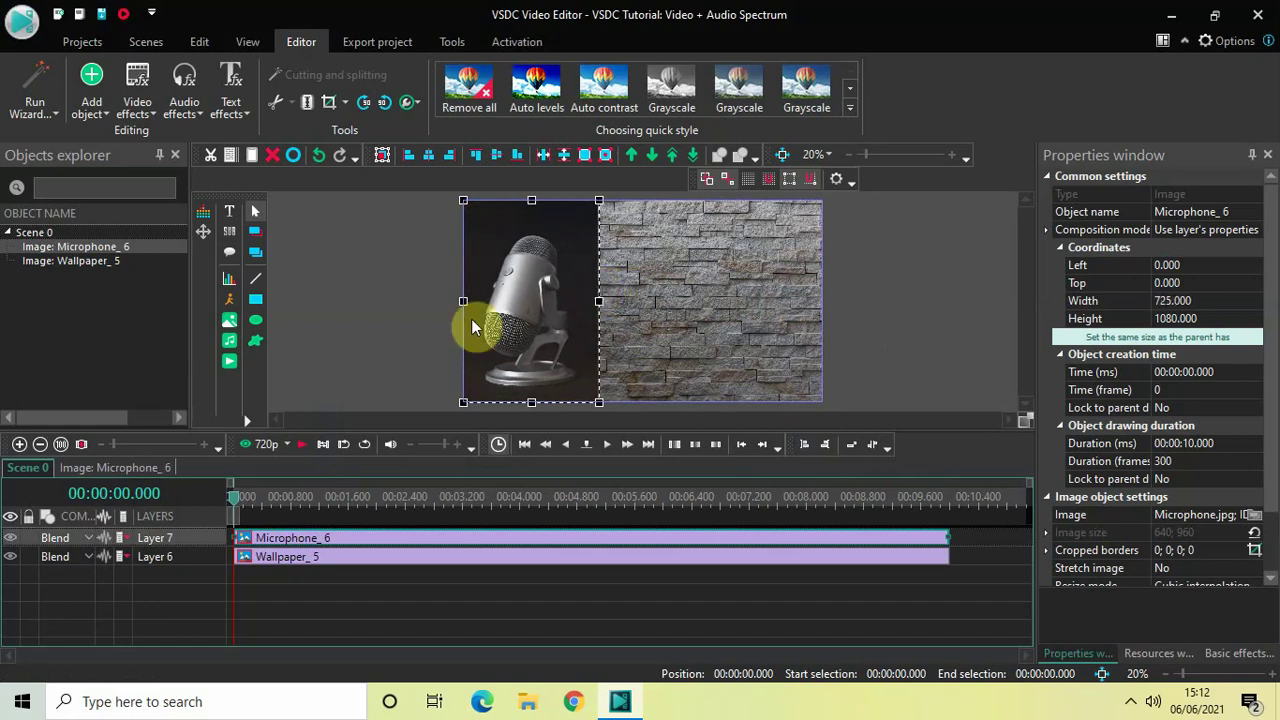
click(386, 331)
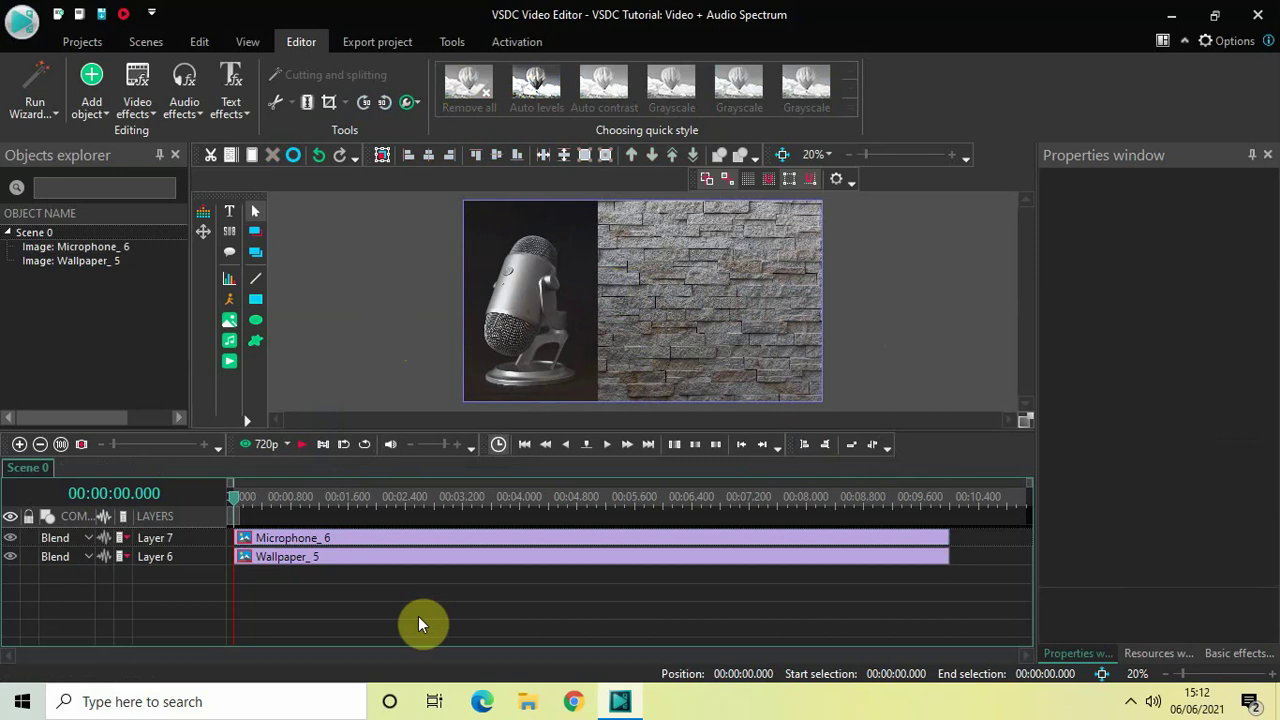
click(80, 91)
mouse_move(158, 456)
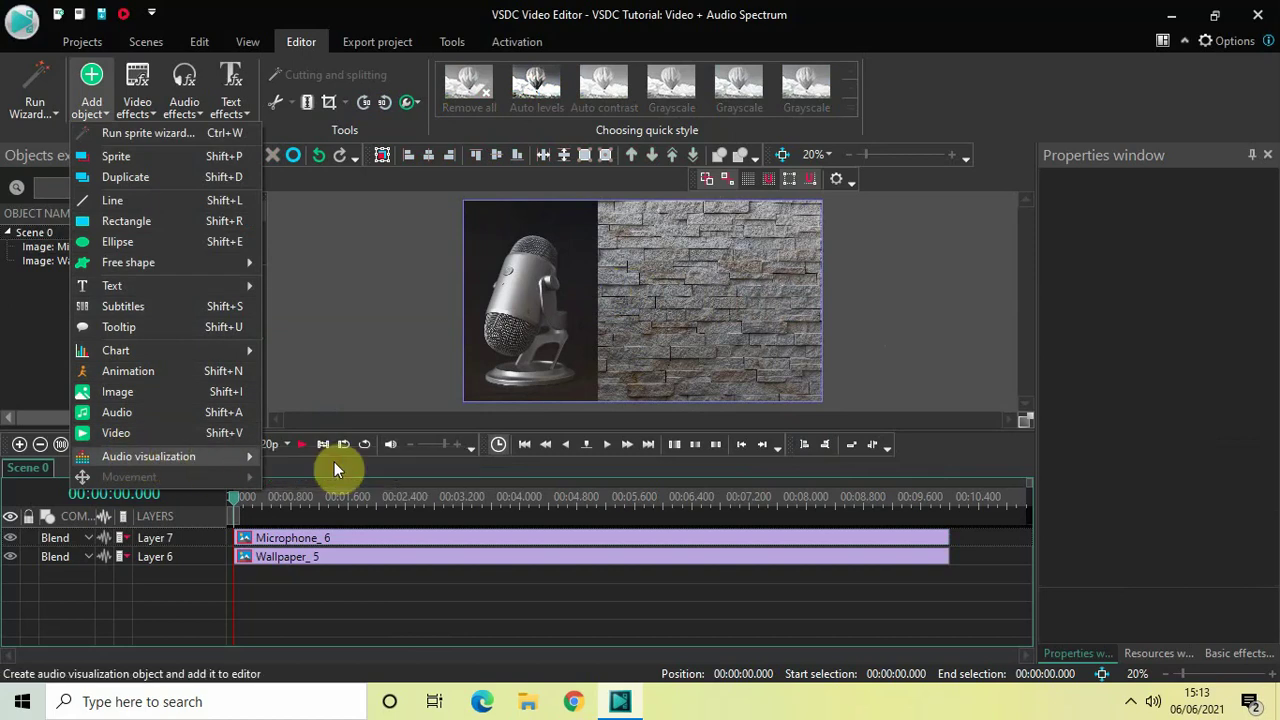
Step: Add an audio spectrum visualization driven by the videoplayback (1) file
click(383, 513)
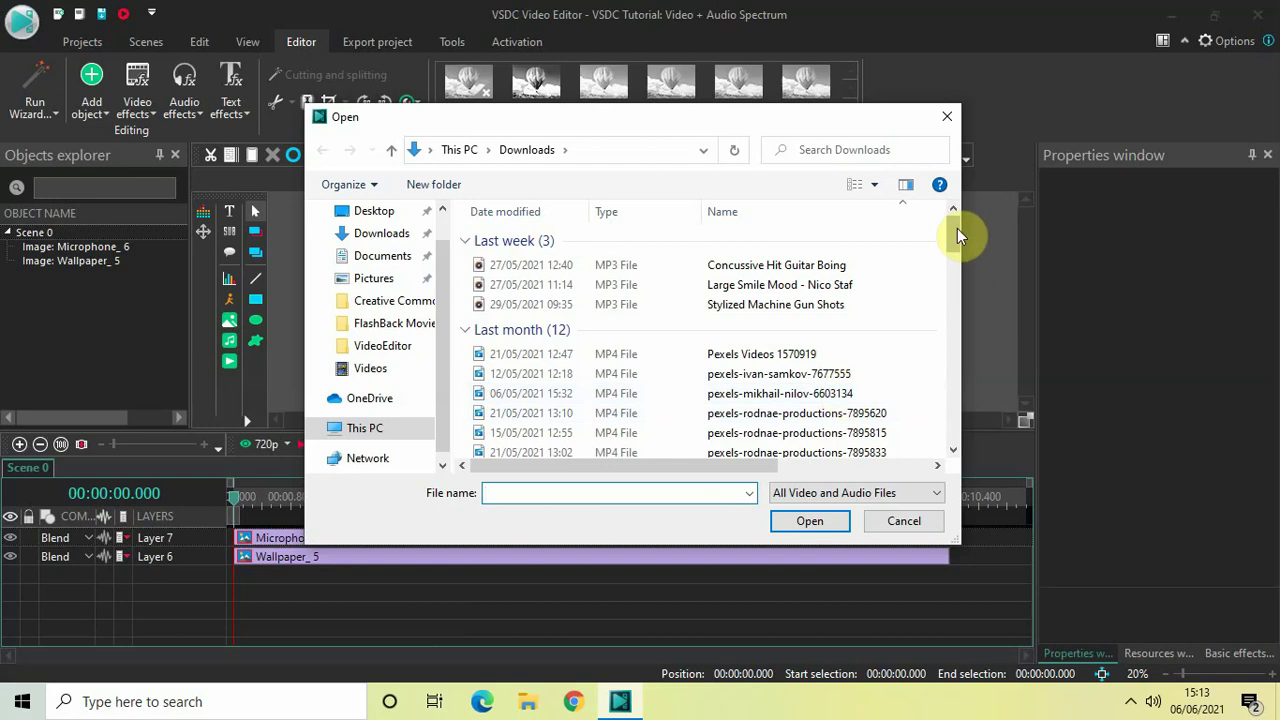
drag(957, 228, 961, 455)
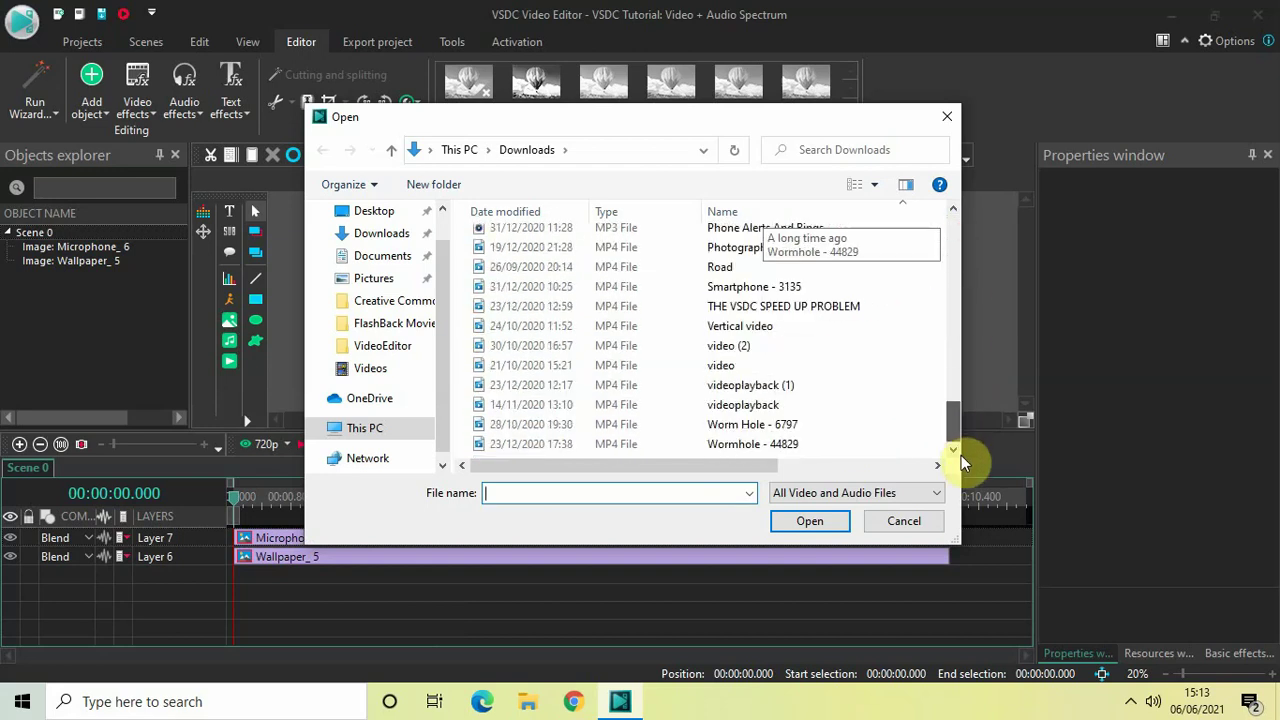
click(768, 390)
click(813, 521)
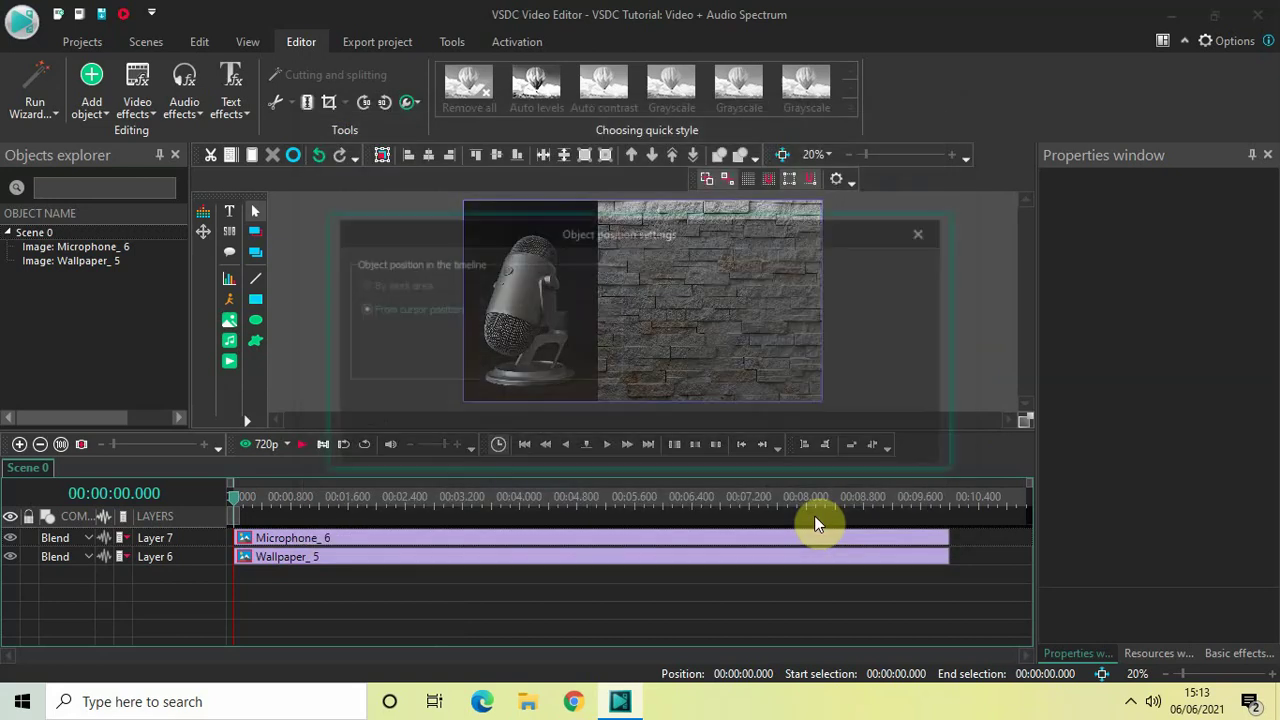
click(812, 442)
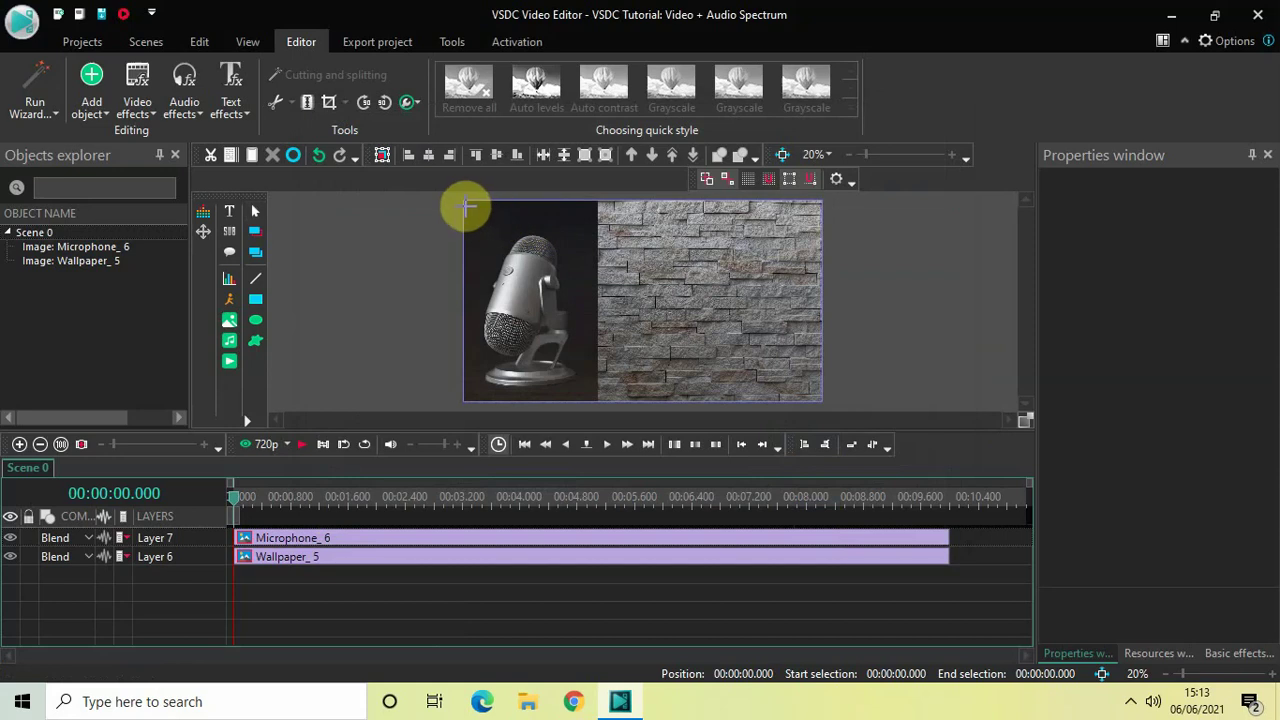
Step: Size the spectrum to 1920×540 at 0,0, covering the scene's top half
drag(467, 205, 768, 300)
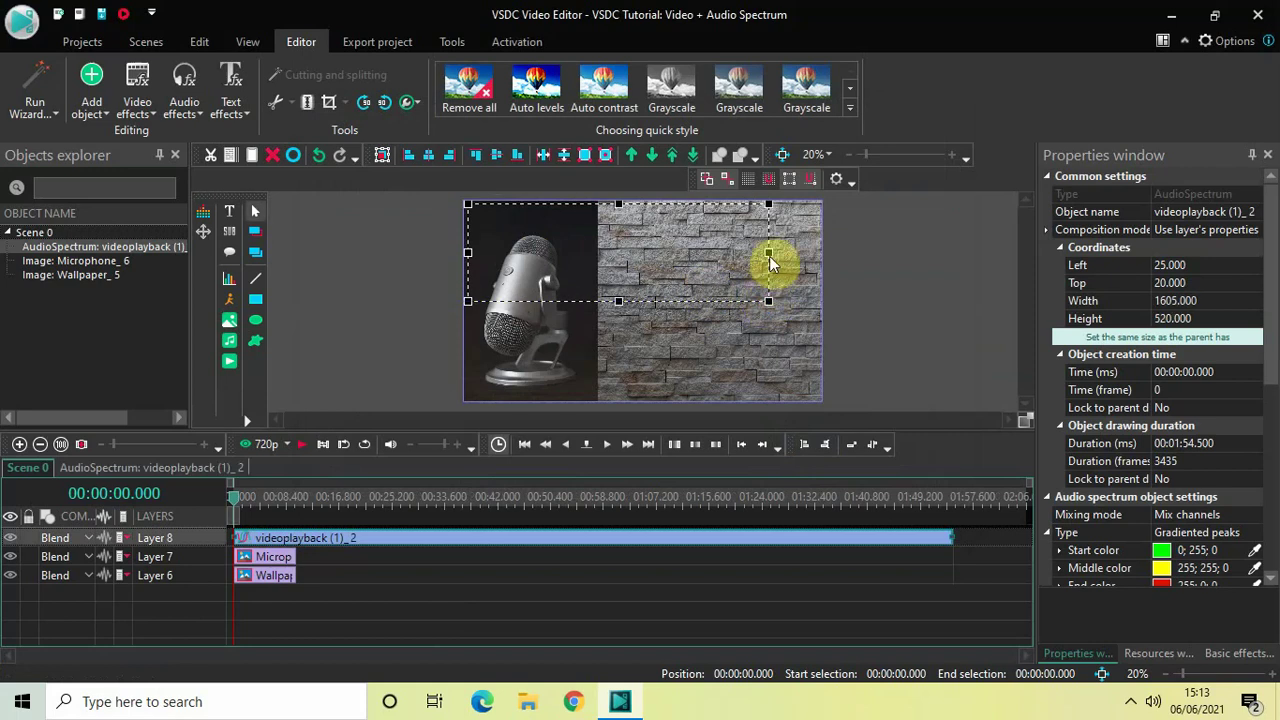
drag(768, 252, 822, 257)
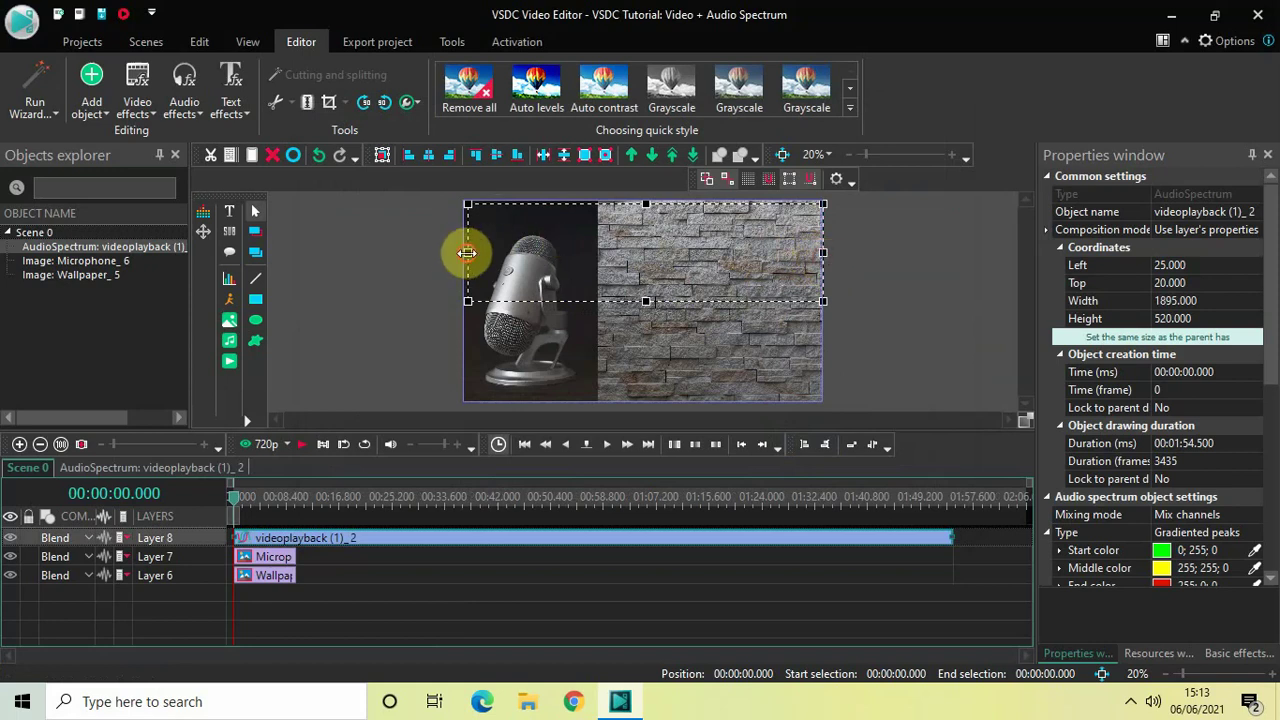
drag(464, 253, 460, 252)
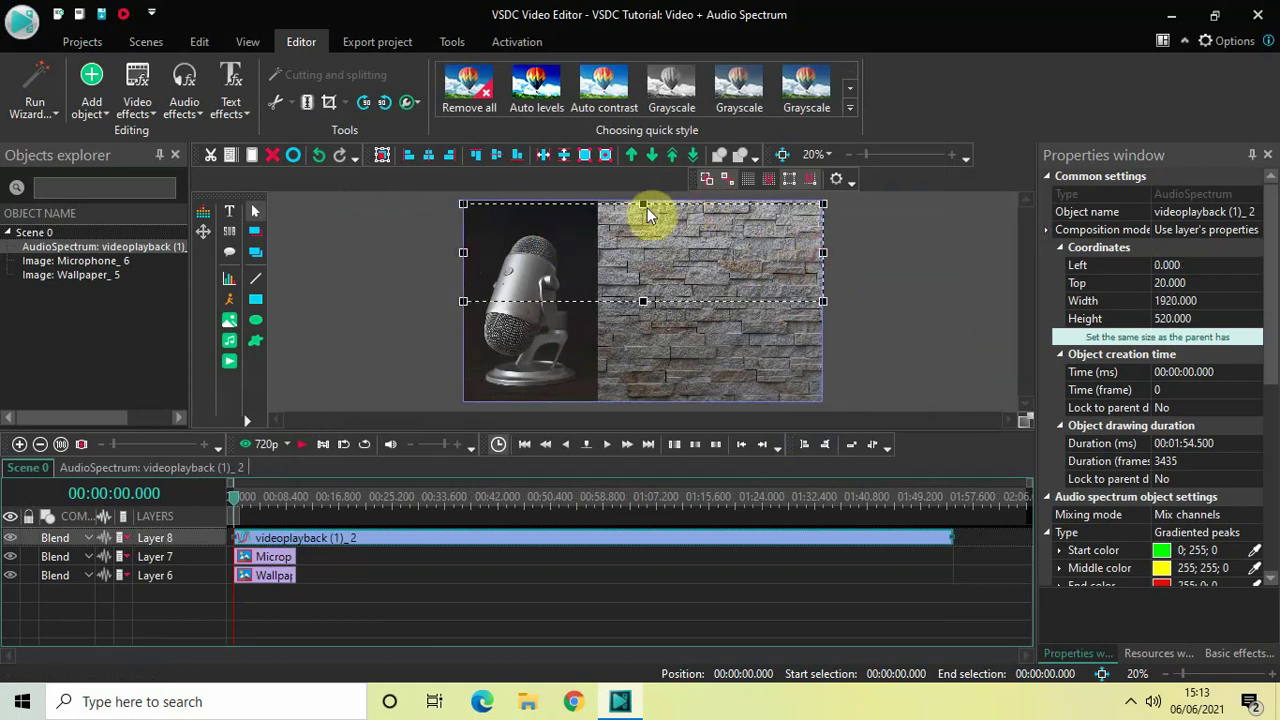
drag(642, 207, 642, 200)
drag(643, 300, 643, 300)
click(860, 316)
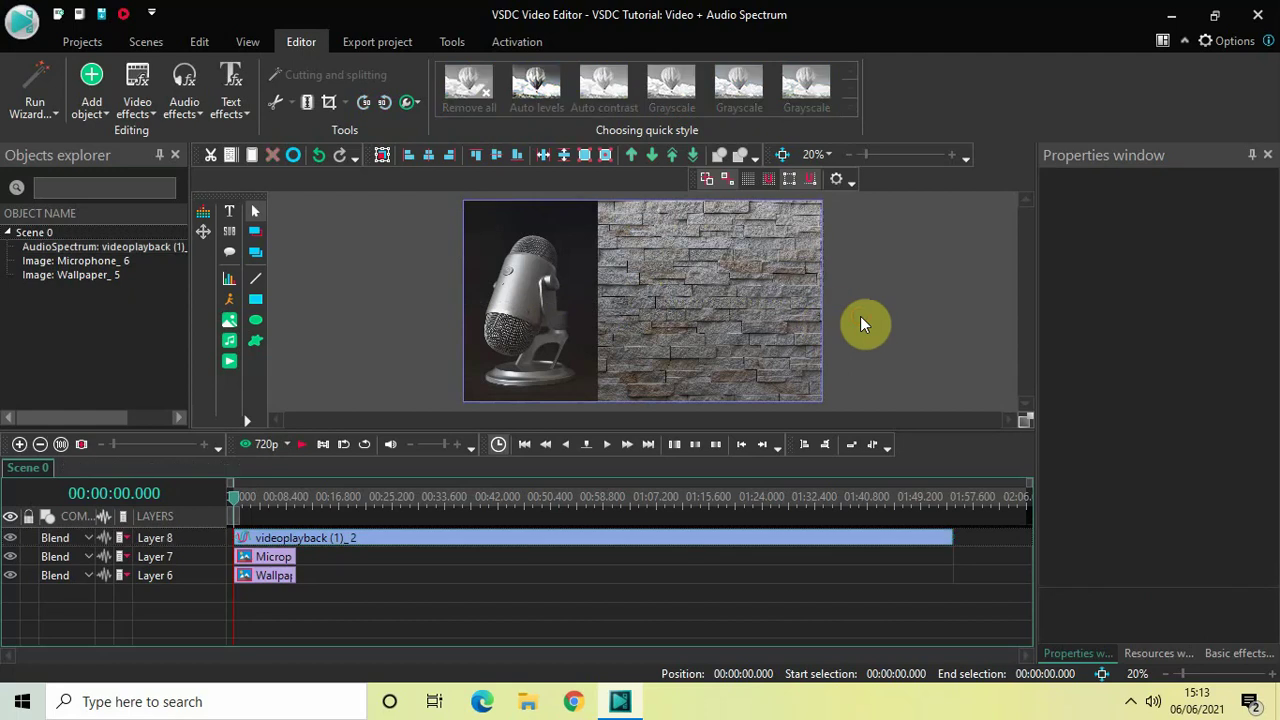
Step: Extend the Wallpaper_5 and Microphone_6 clips to 00:01:54.500, matching the spectrum clip's end
click(756, 547)
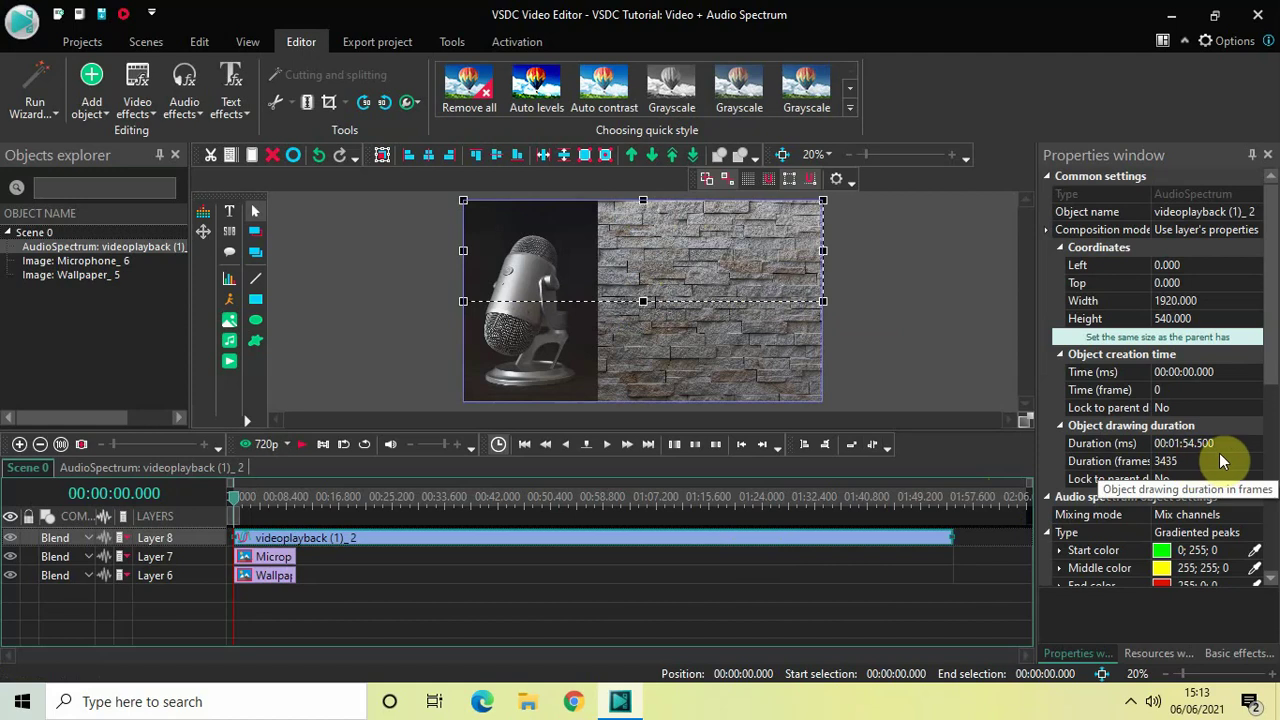
click(798, 545)
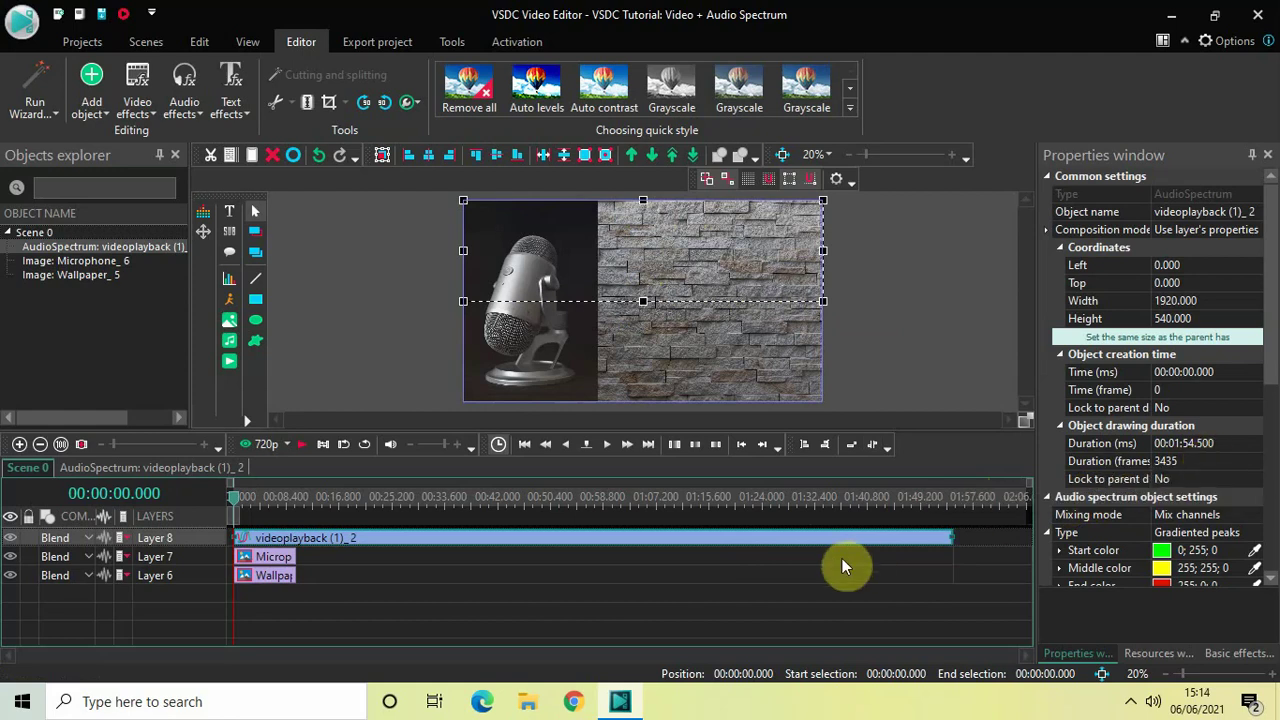
click(272, 584)
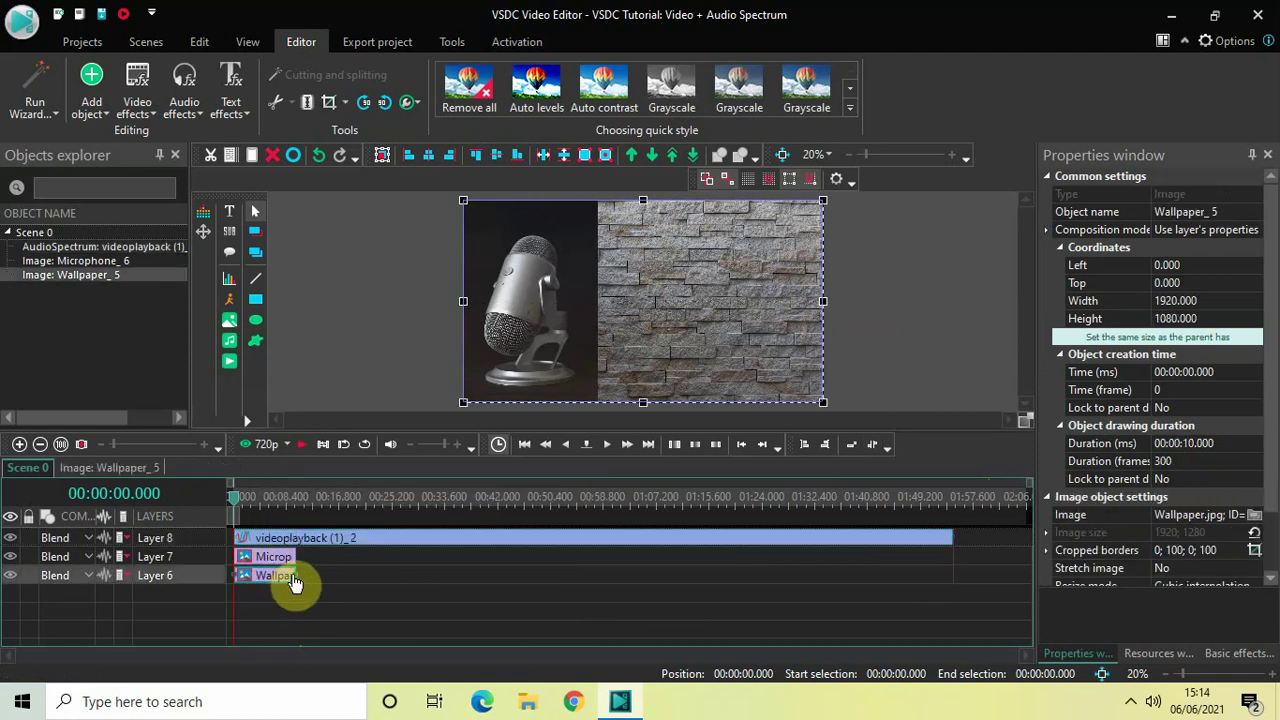
drag(296, 575, 951, 578)
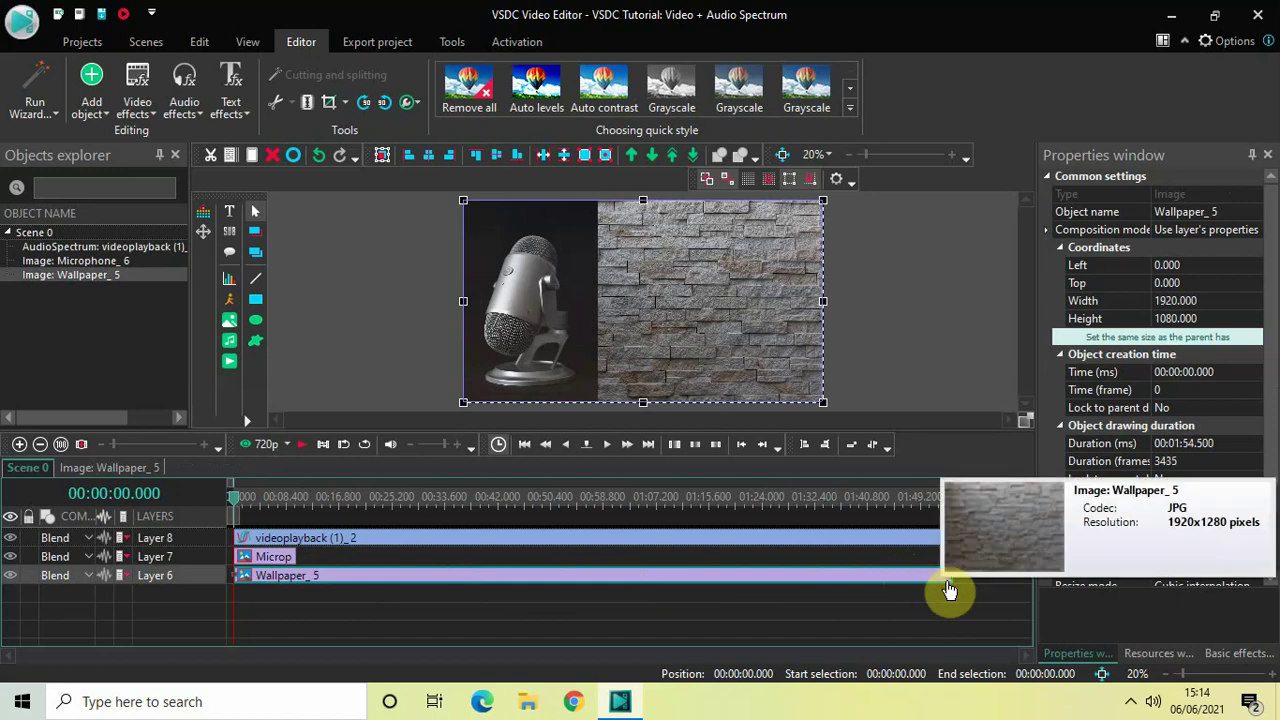
click(283, 560)
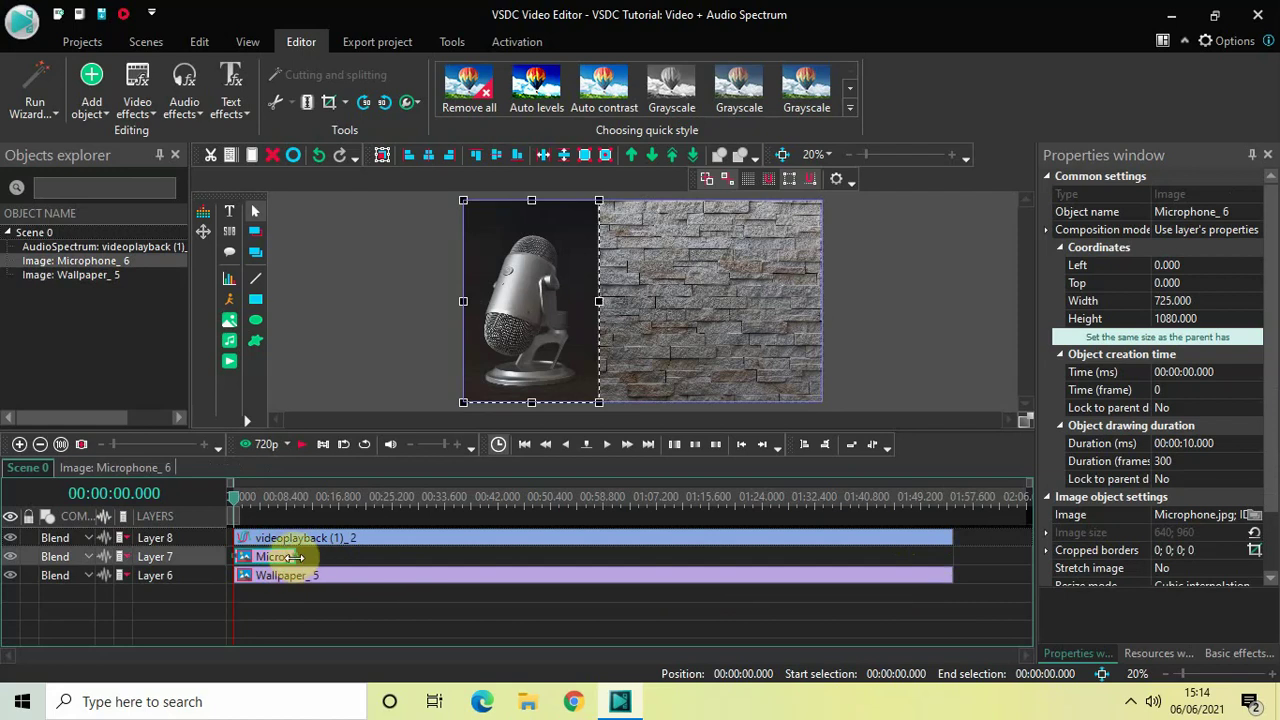
drag(291, 556, 940, 563)
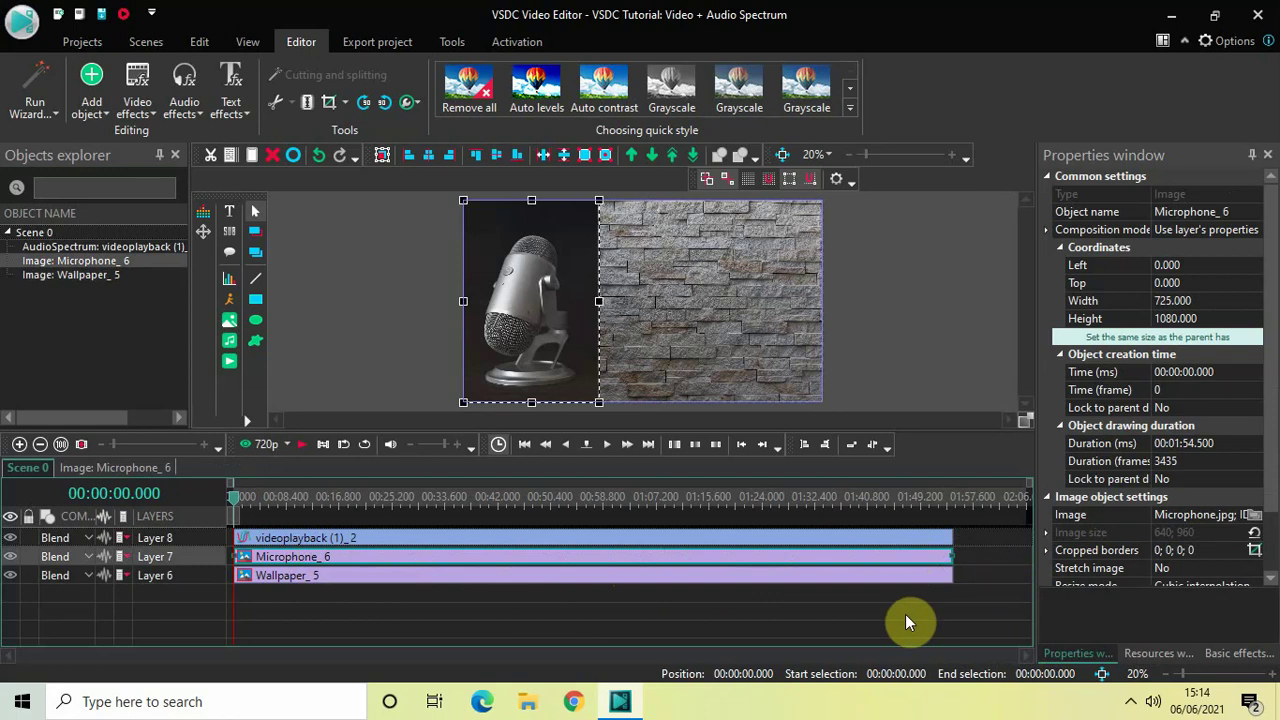
click(676, 541)
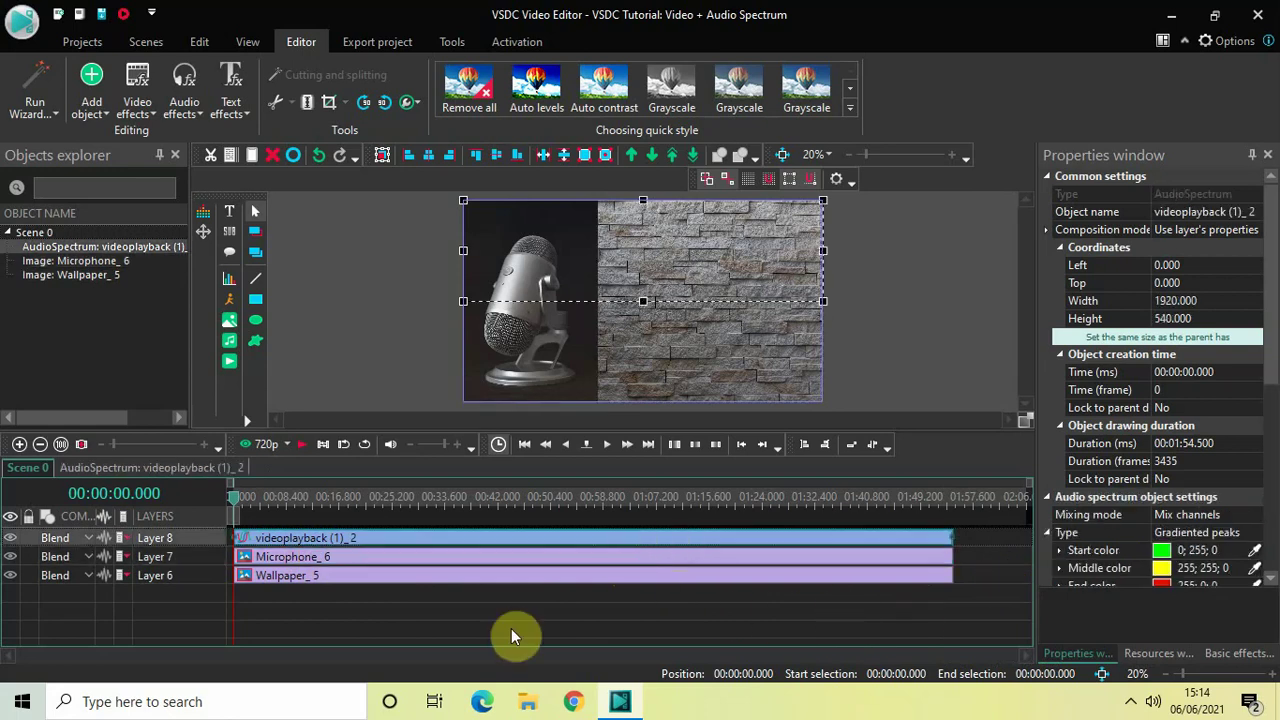
Step: Play the preview and pause it at 00:00:13.600
key(space)
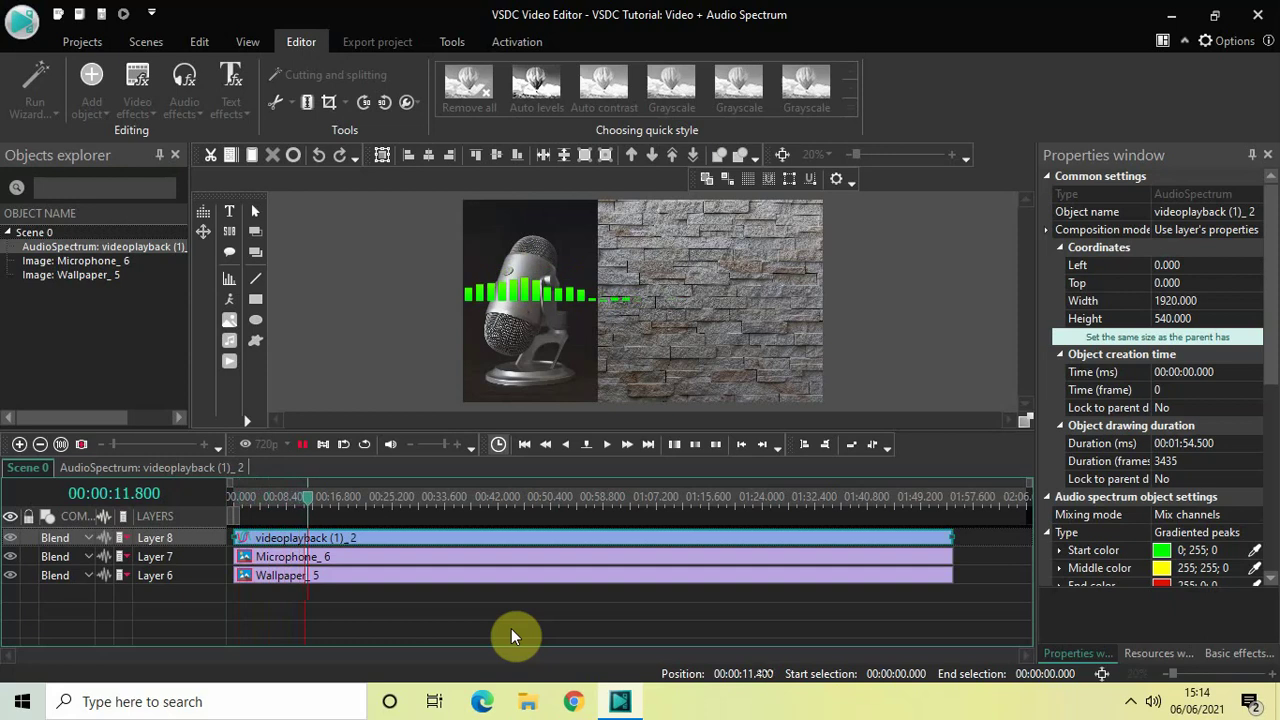
key(space)
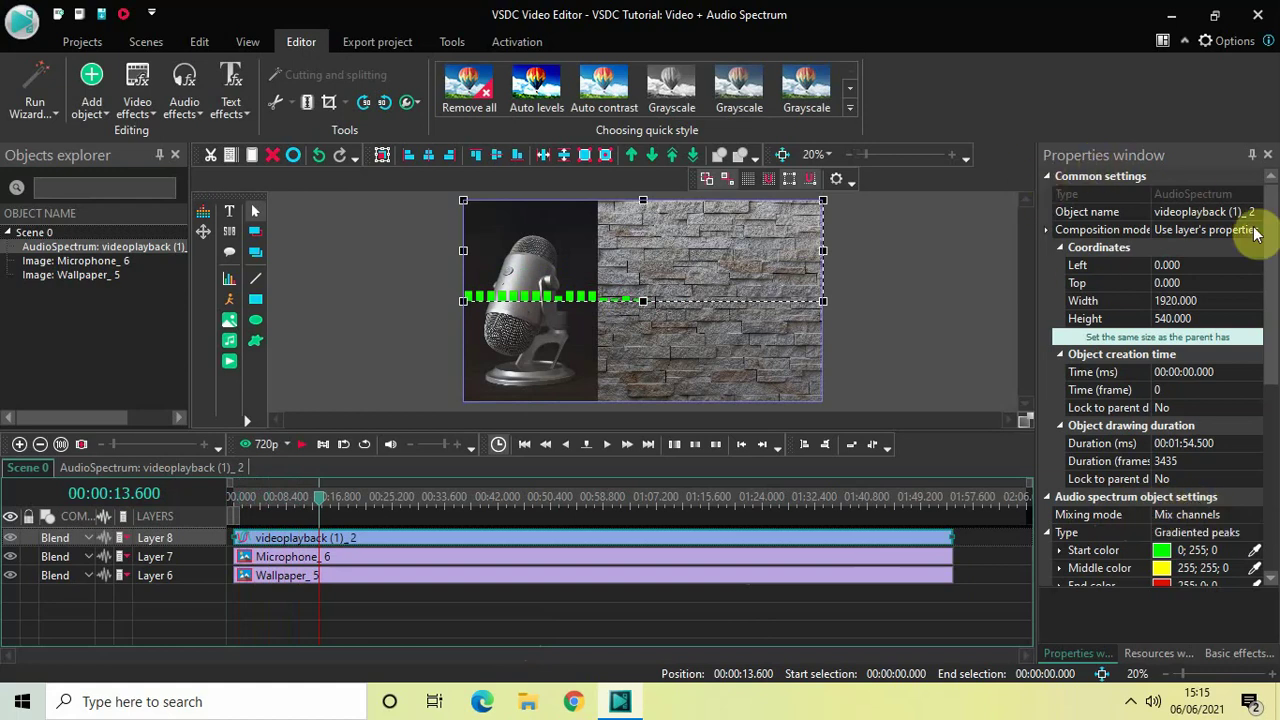
Step: Change the spectrum type to Gradiented lines
scroll(1272, 330, down, 1)
scroll(1273, 330, down, 5)
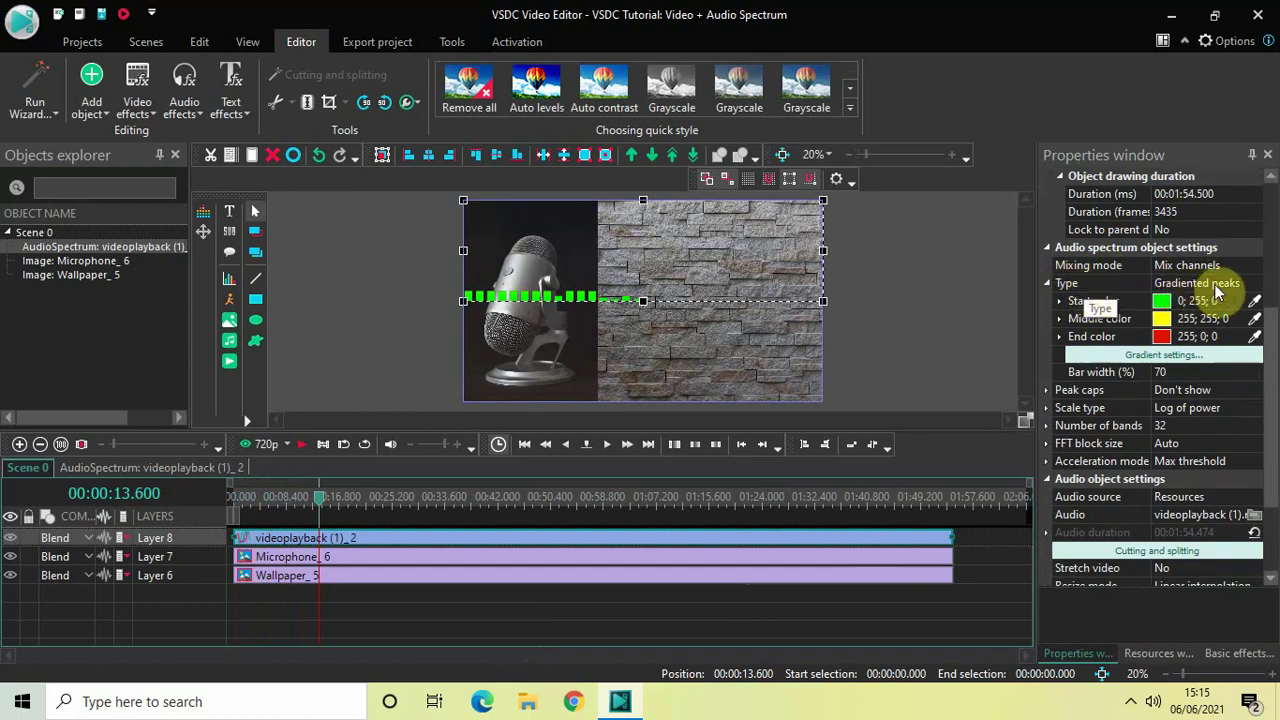
click(1257, 290)
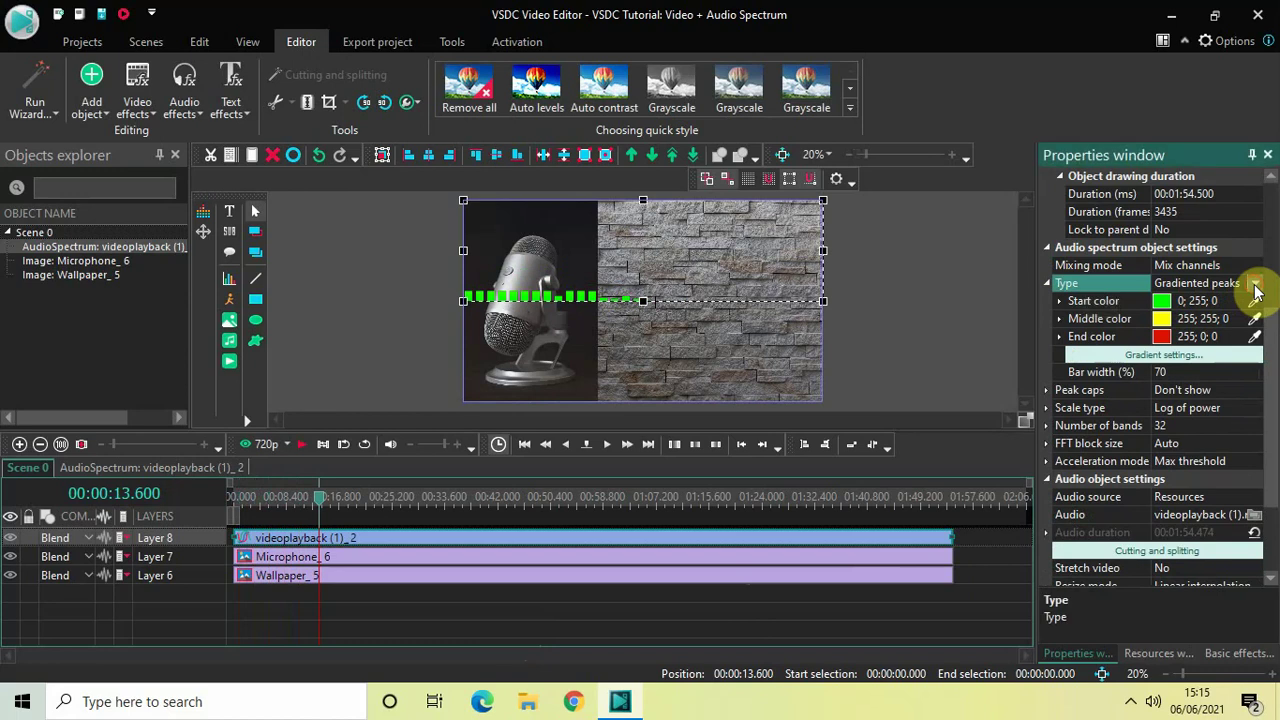
click(1254, 284)
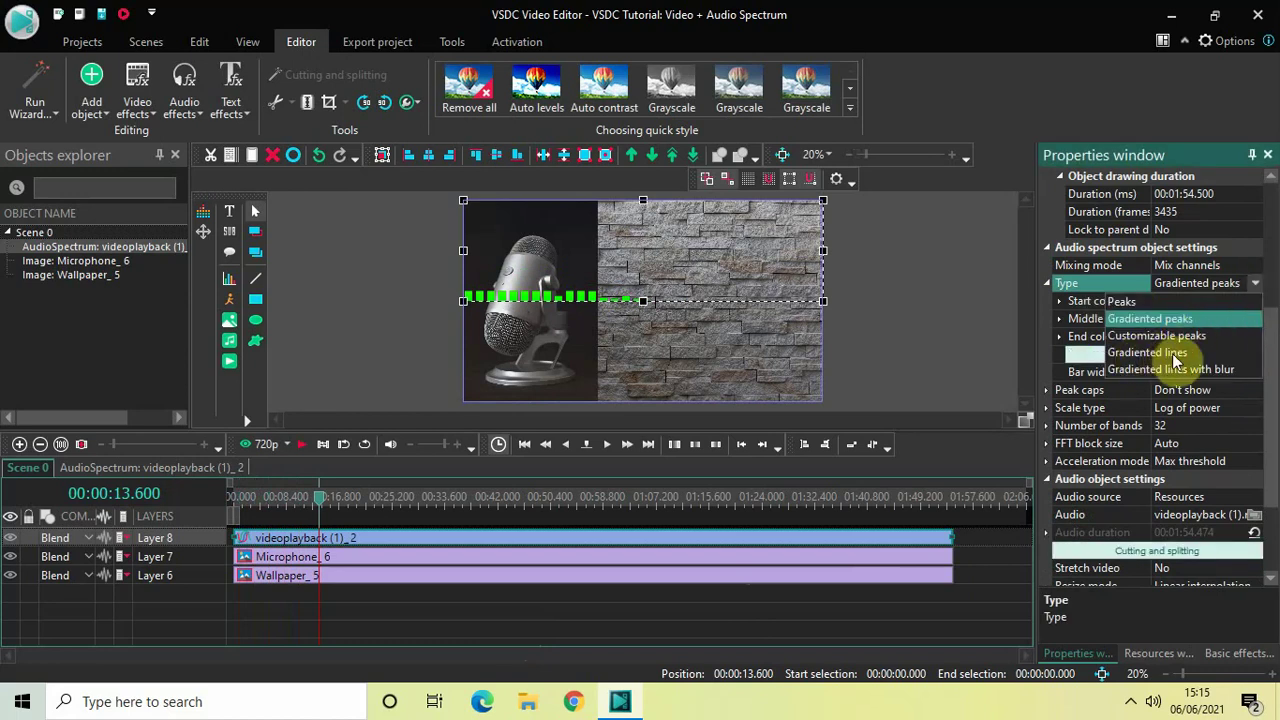
click(1172, 354)
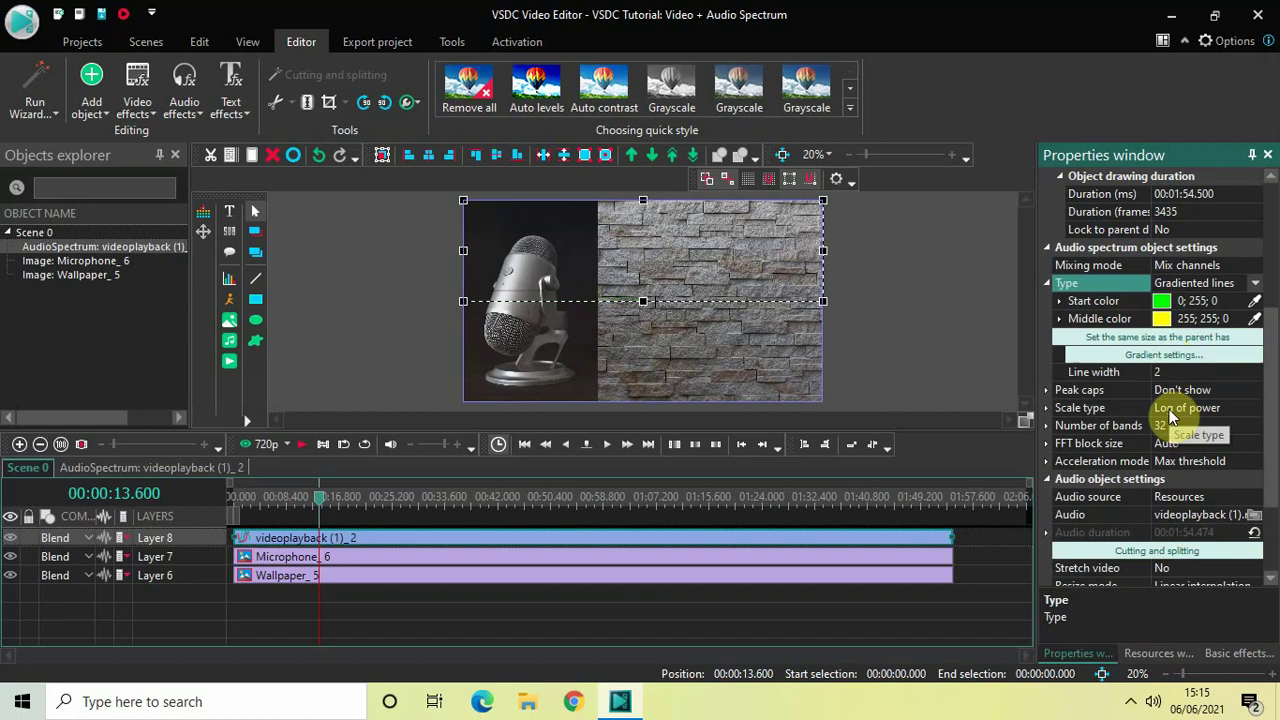
Step: Set the spectrum's start and middle colours to white
click(1240, 302)
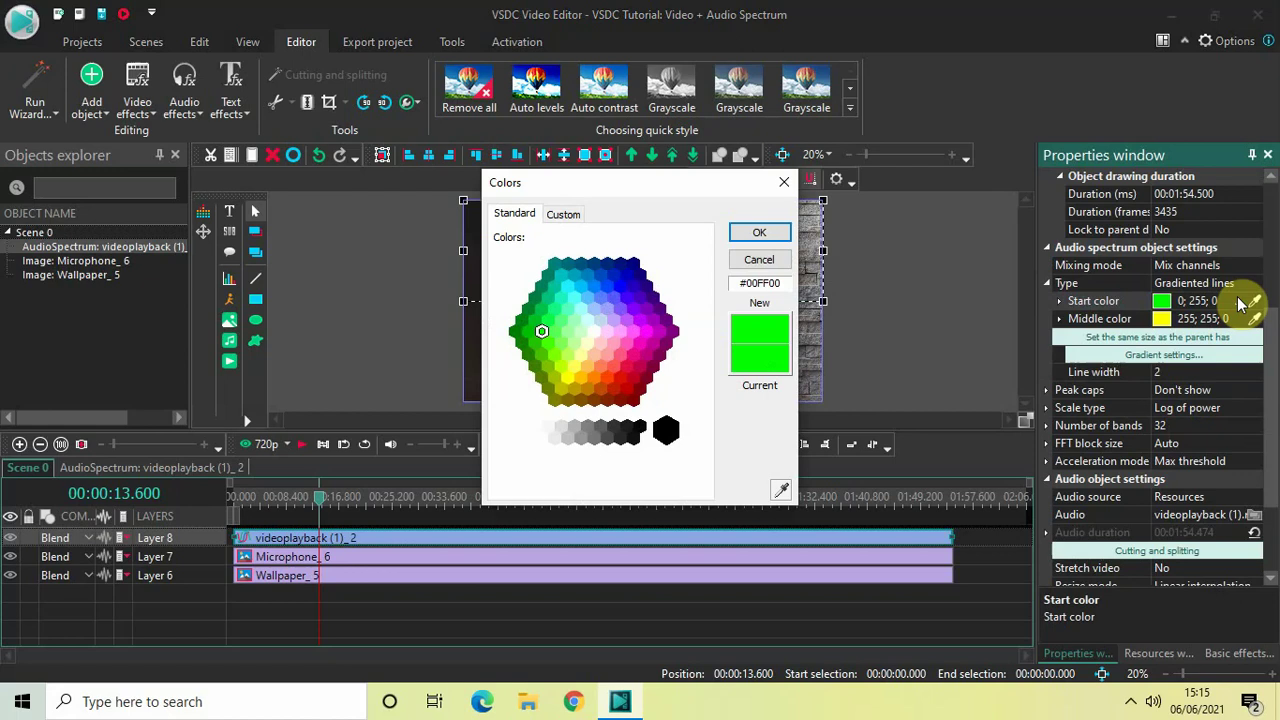
click(521, 431)
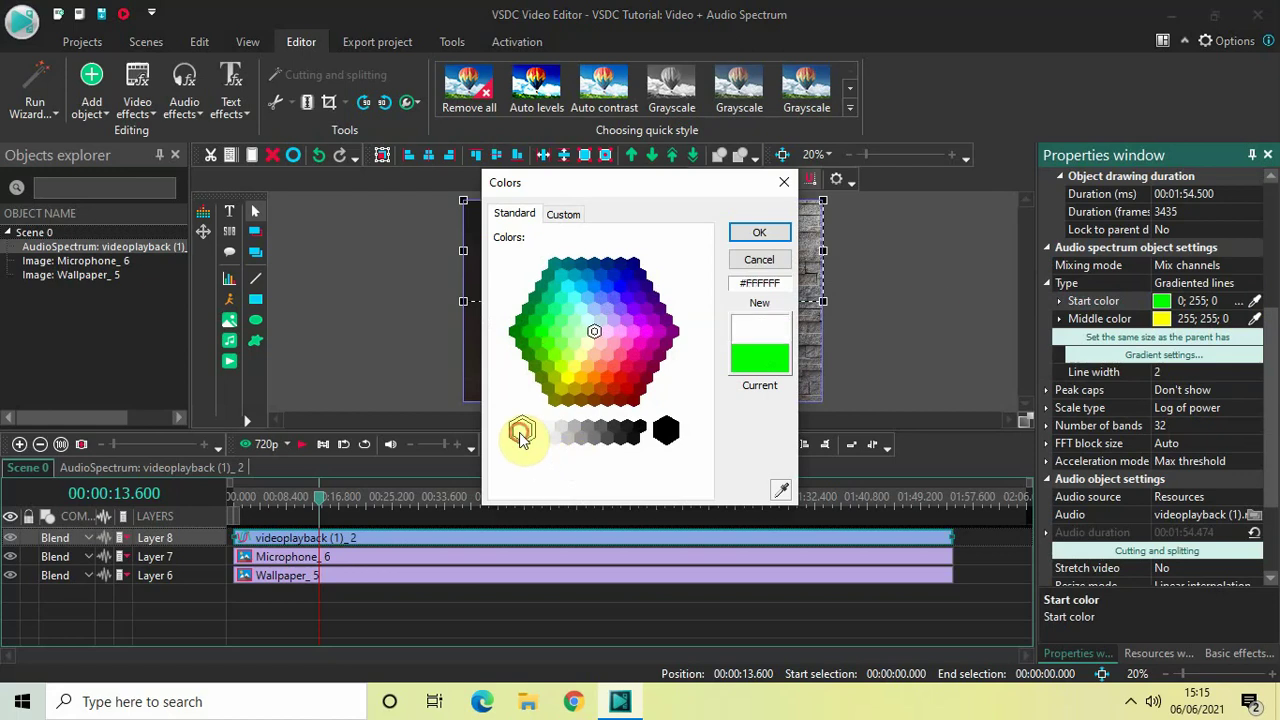
click(762, 234)
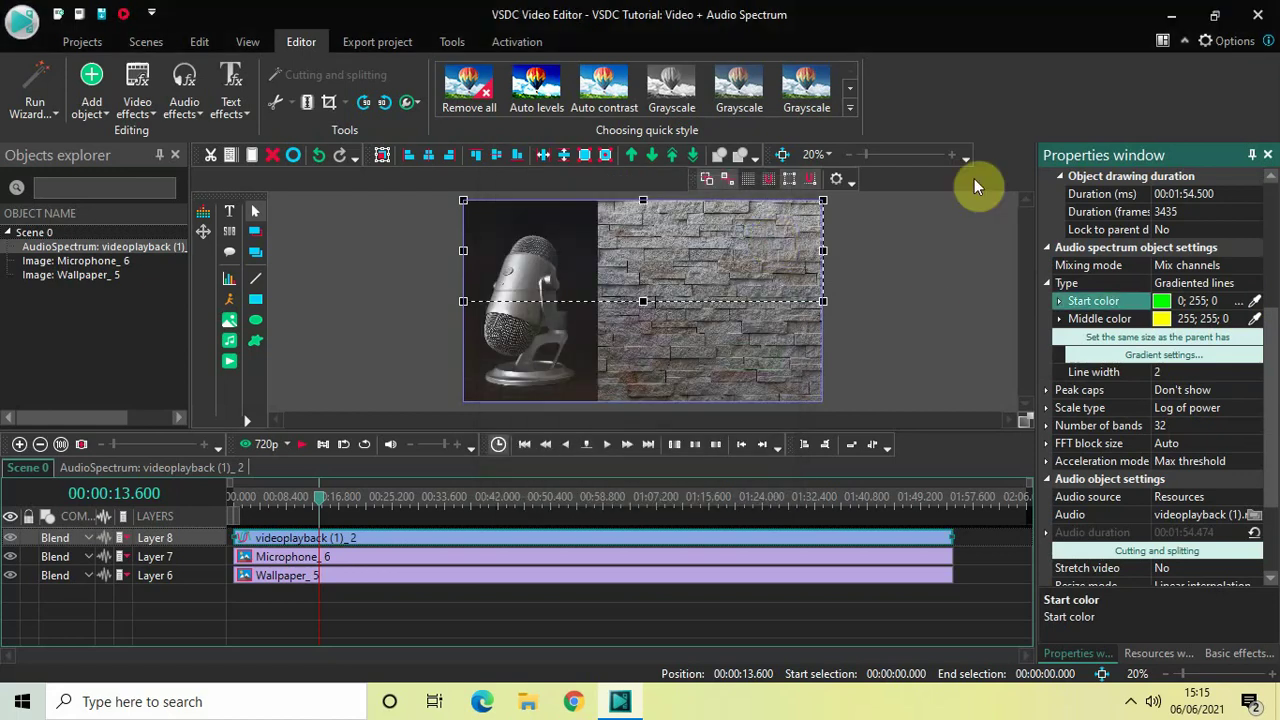
click(1240, 320)
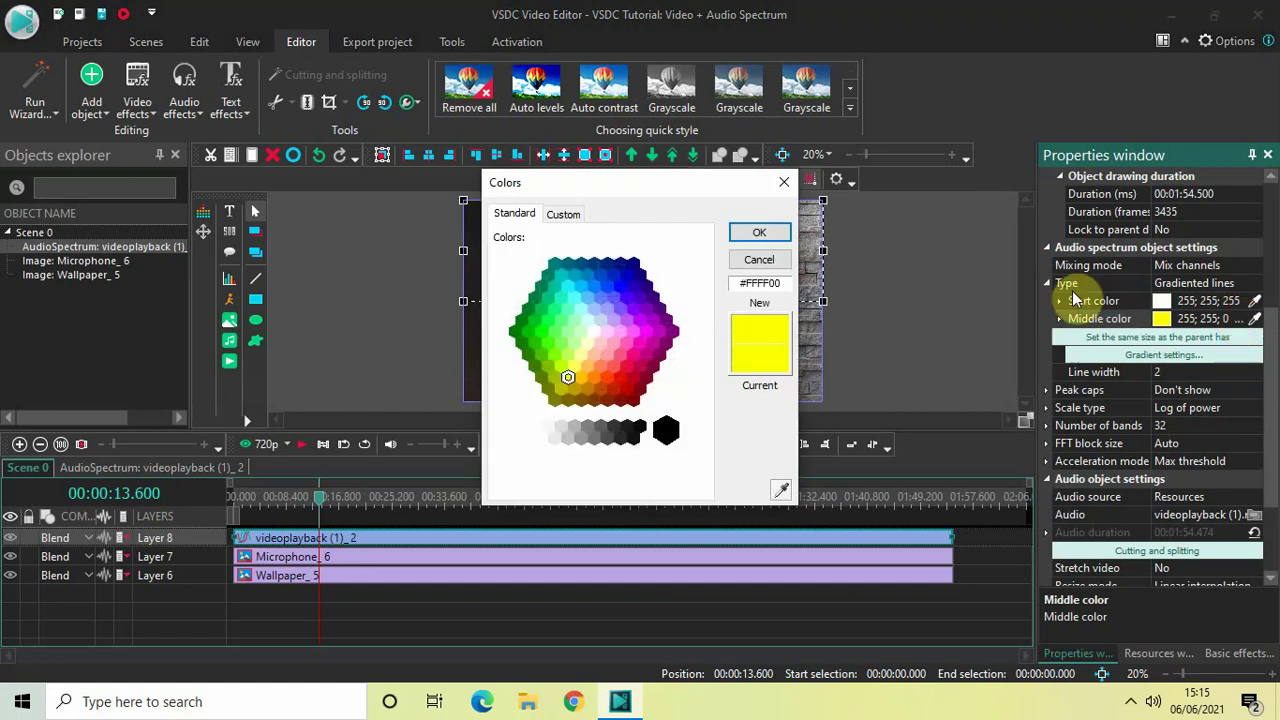
click(521, 431)
click(772, 236)
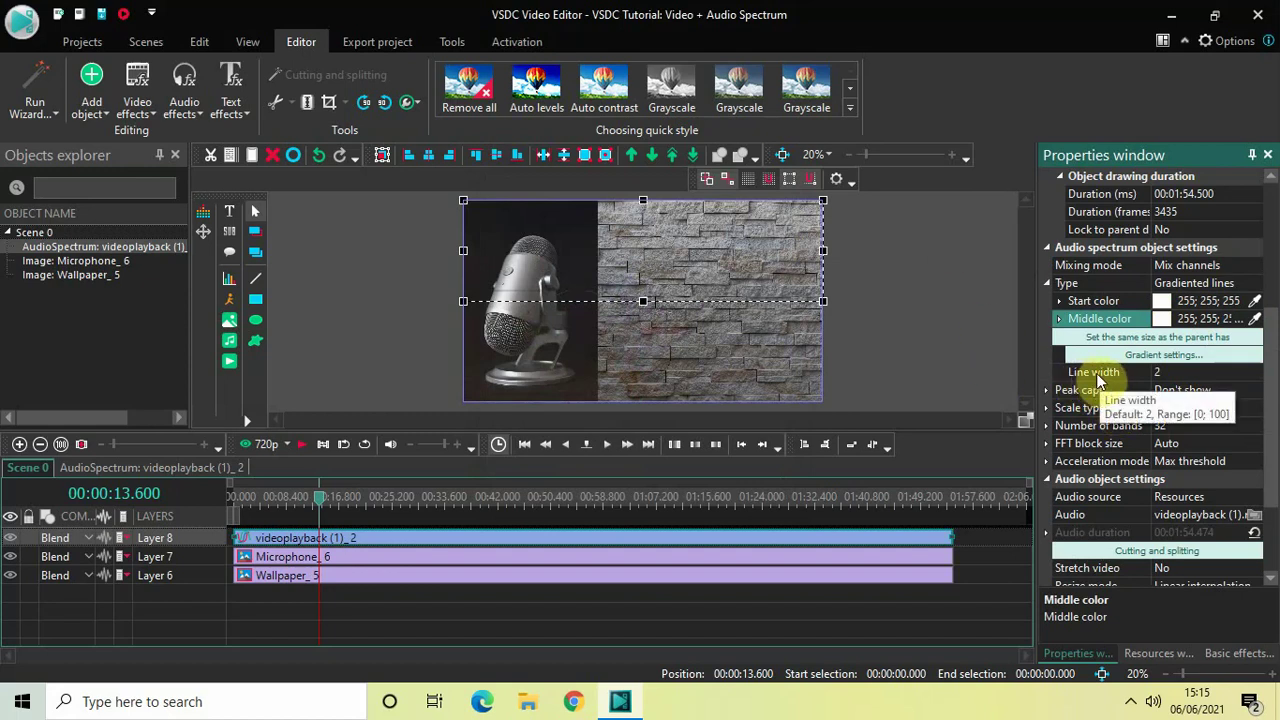
Step: Set the spectrum's line width to 10 and its number of bands to 64
click(1168, 372)
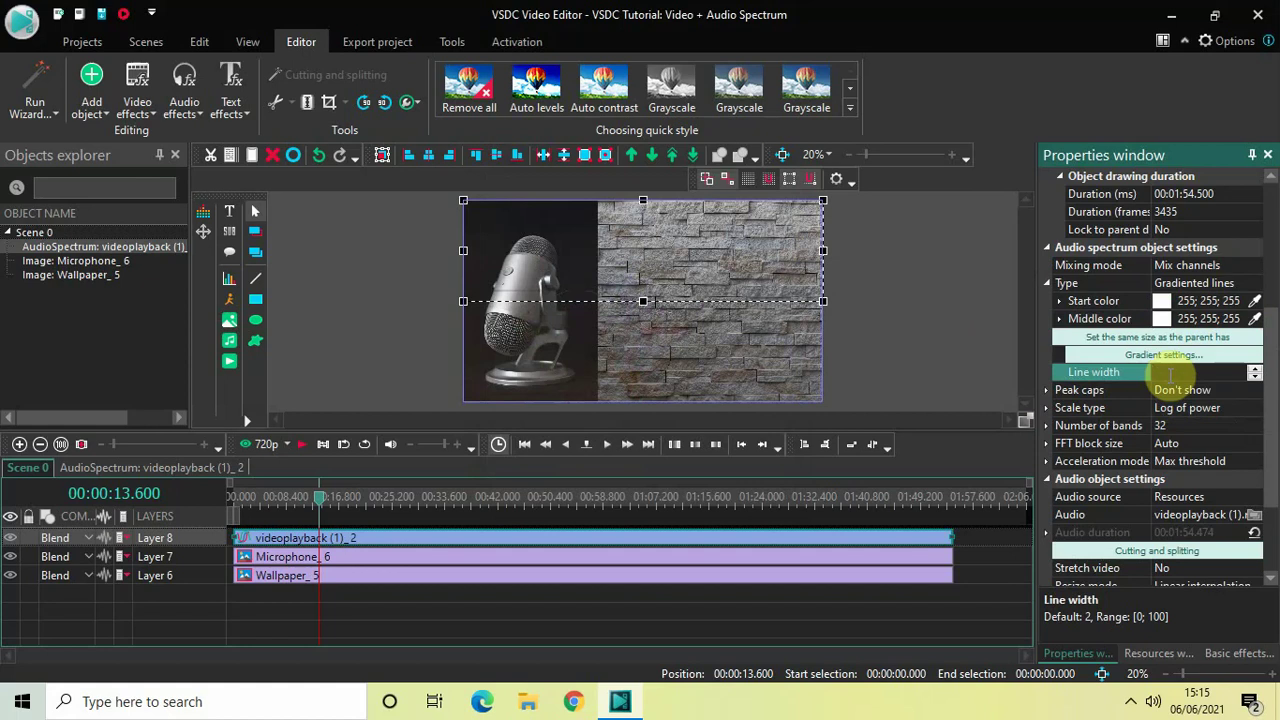
text(10)
click(1170, 378)
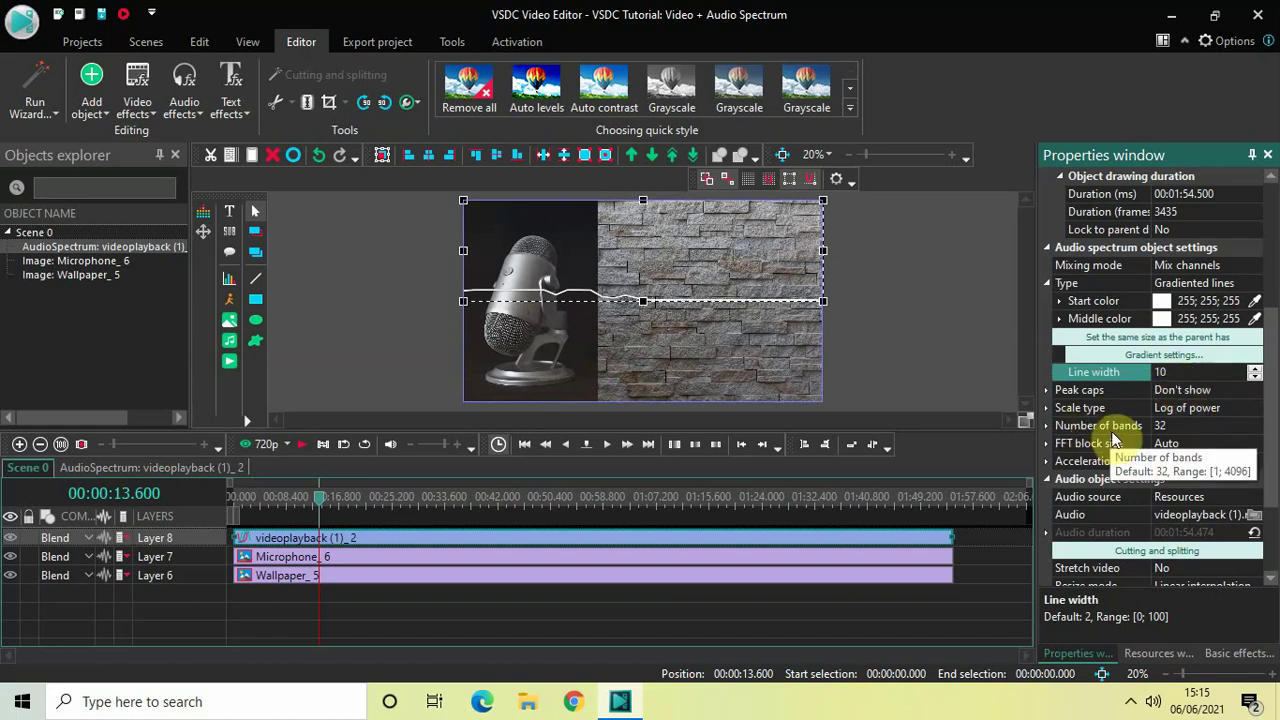
click(1182, 428)
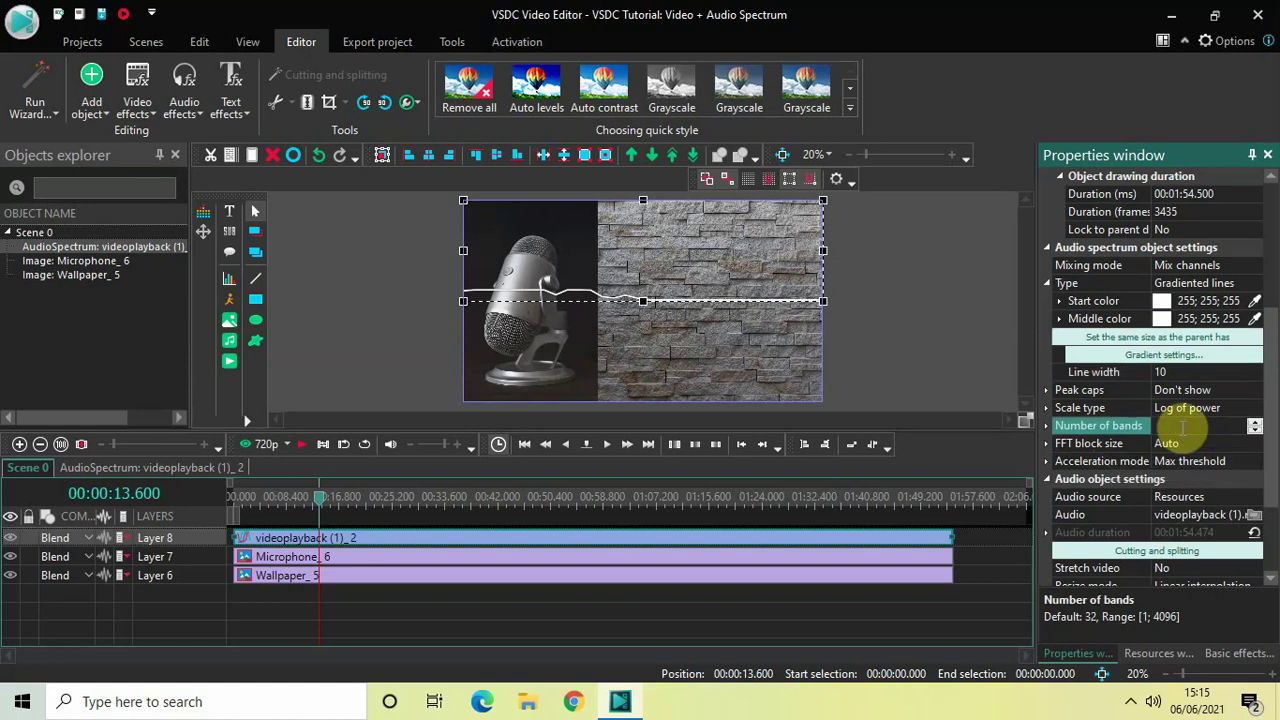
text(64)
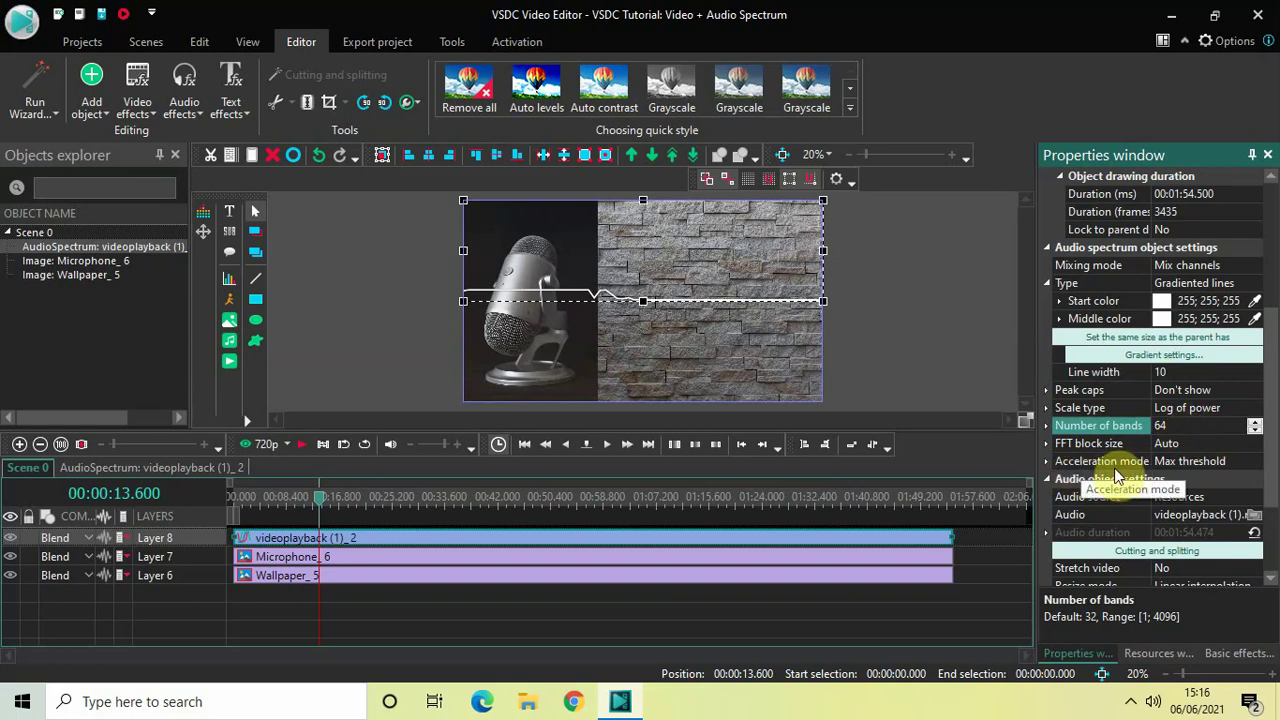
click(1255, 463)
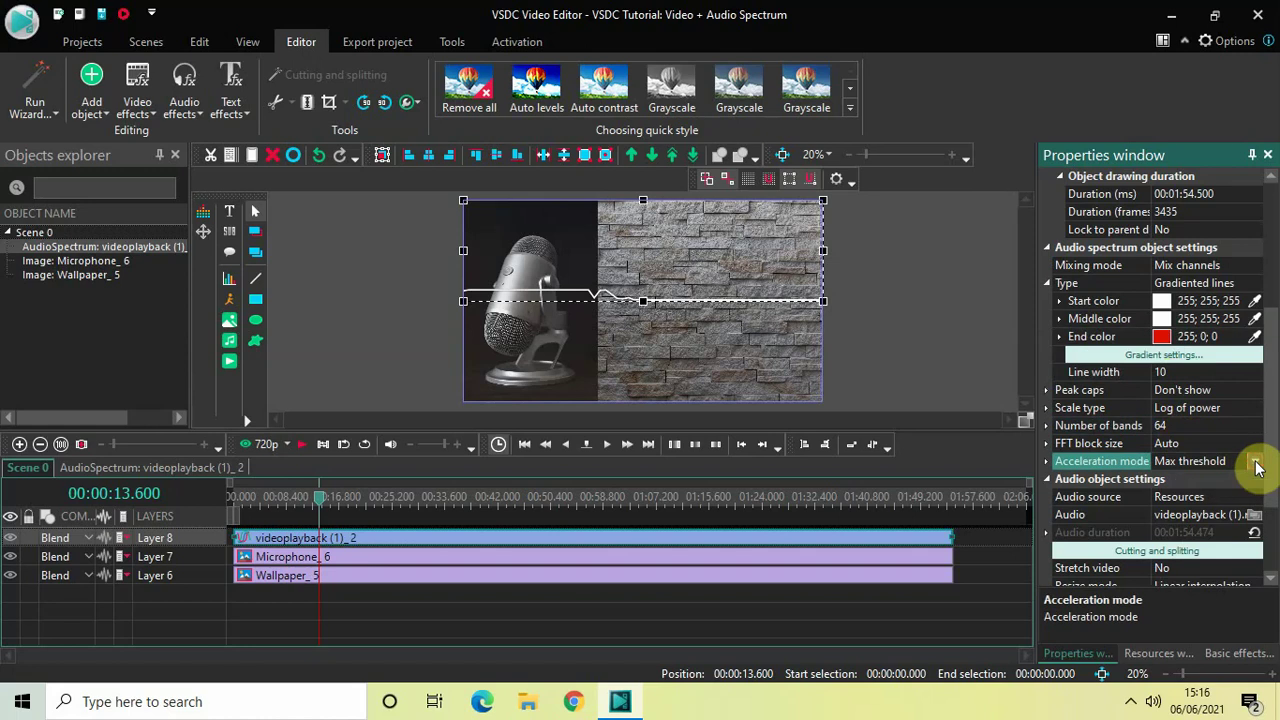
click(1256, 464)
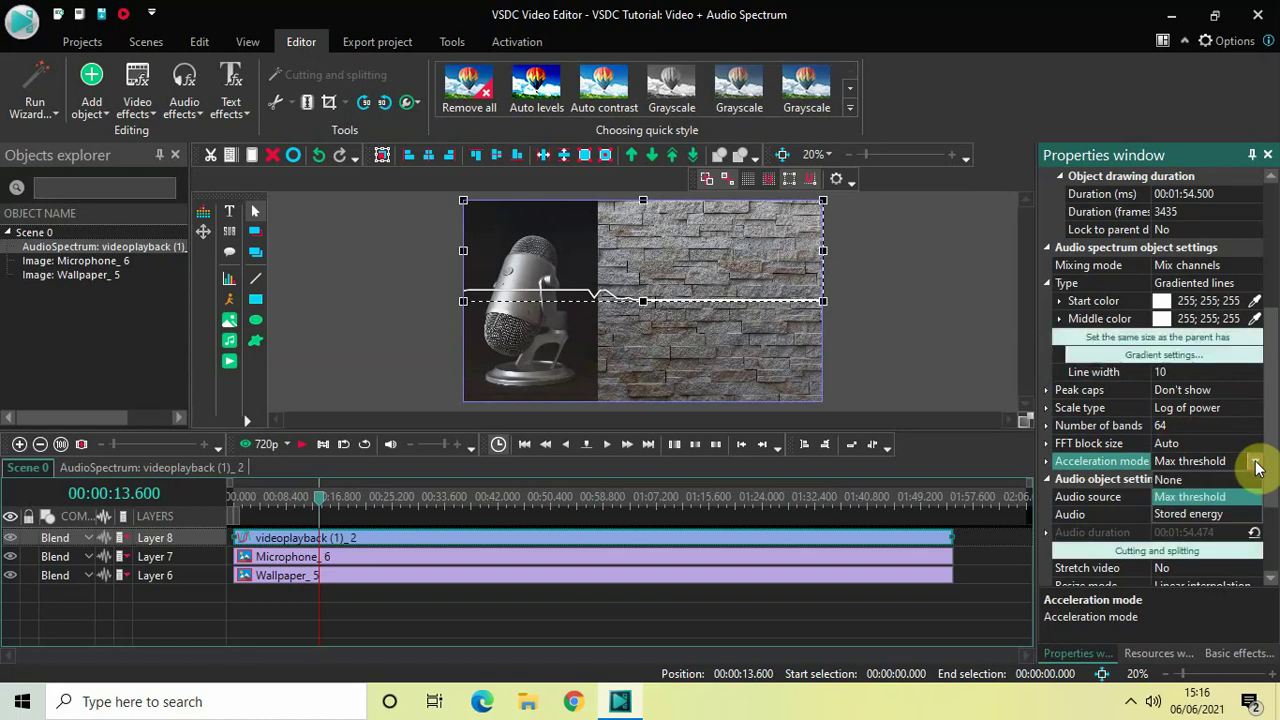
Step: Set acceleration mode to Stored energy, preview the spectrum, and rewind to 0
click(1226, 515)
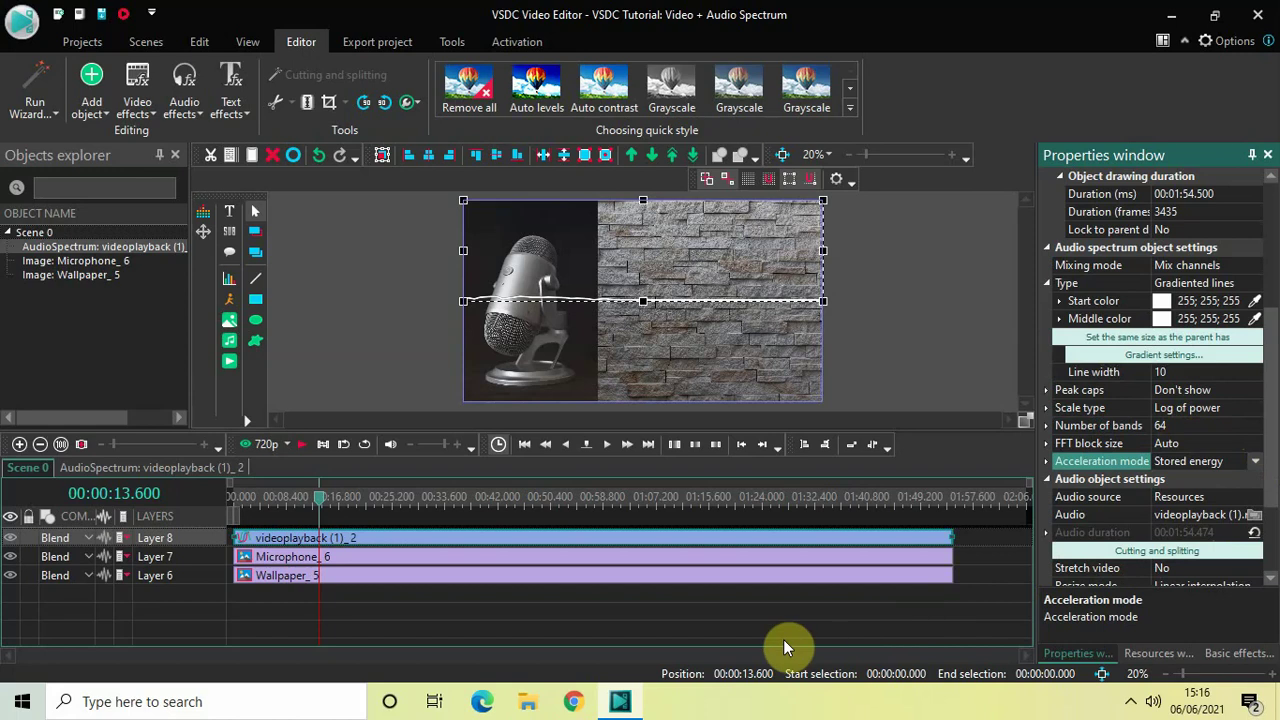
key(space)
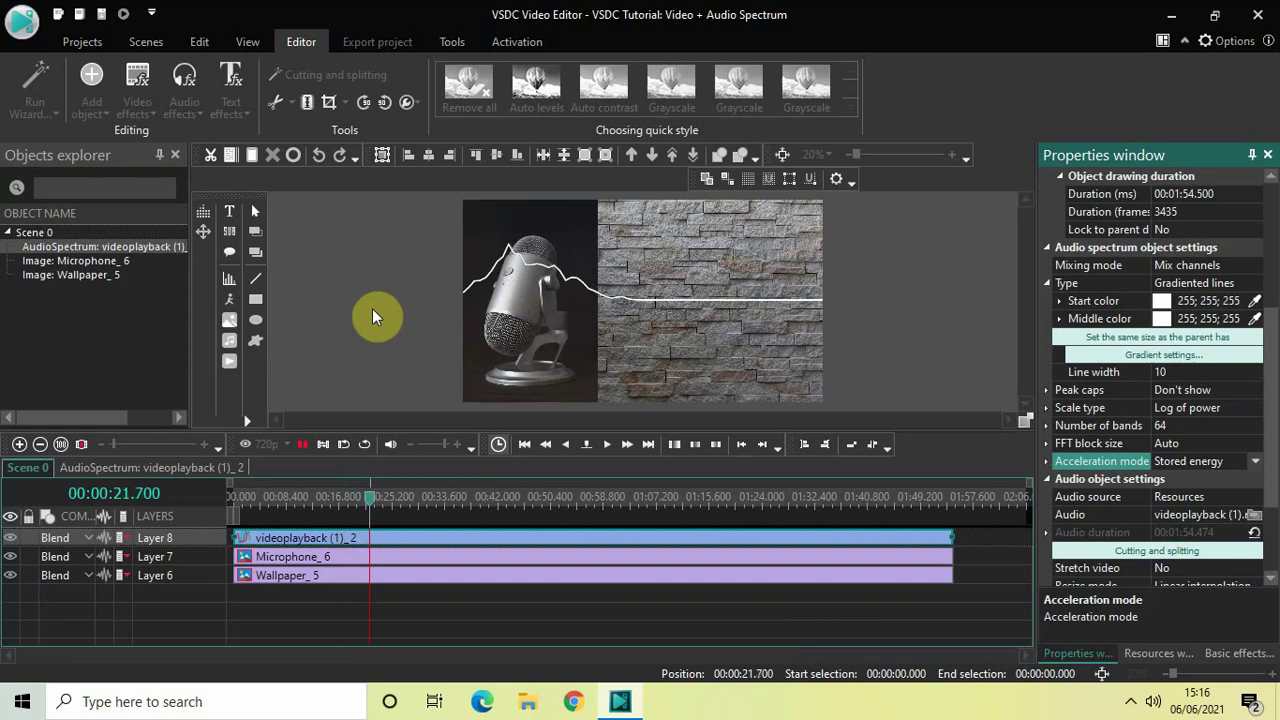
key(space)
drag(386, 503, 177, 500)
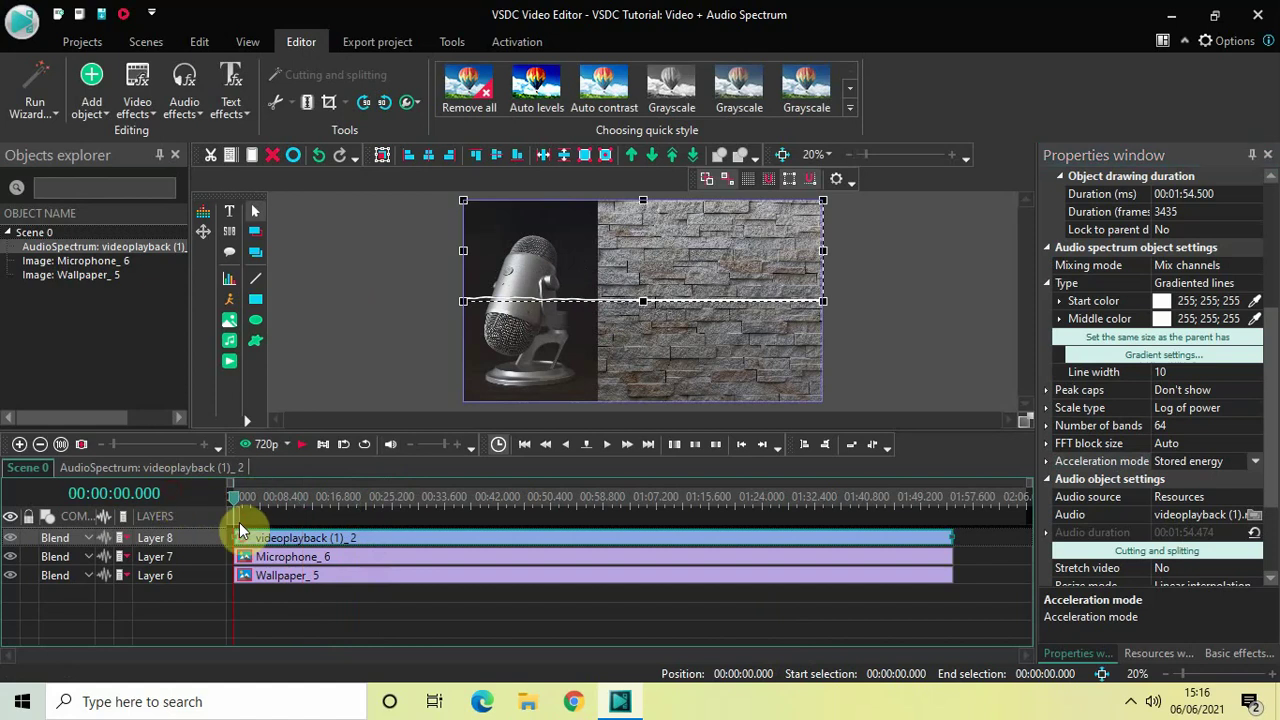
click(320, 606)
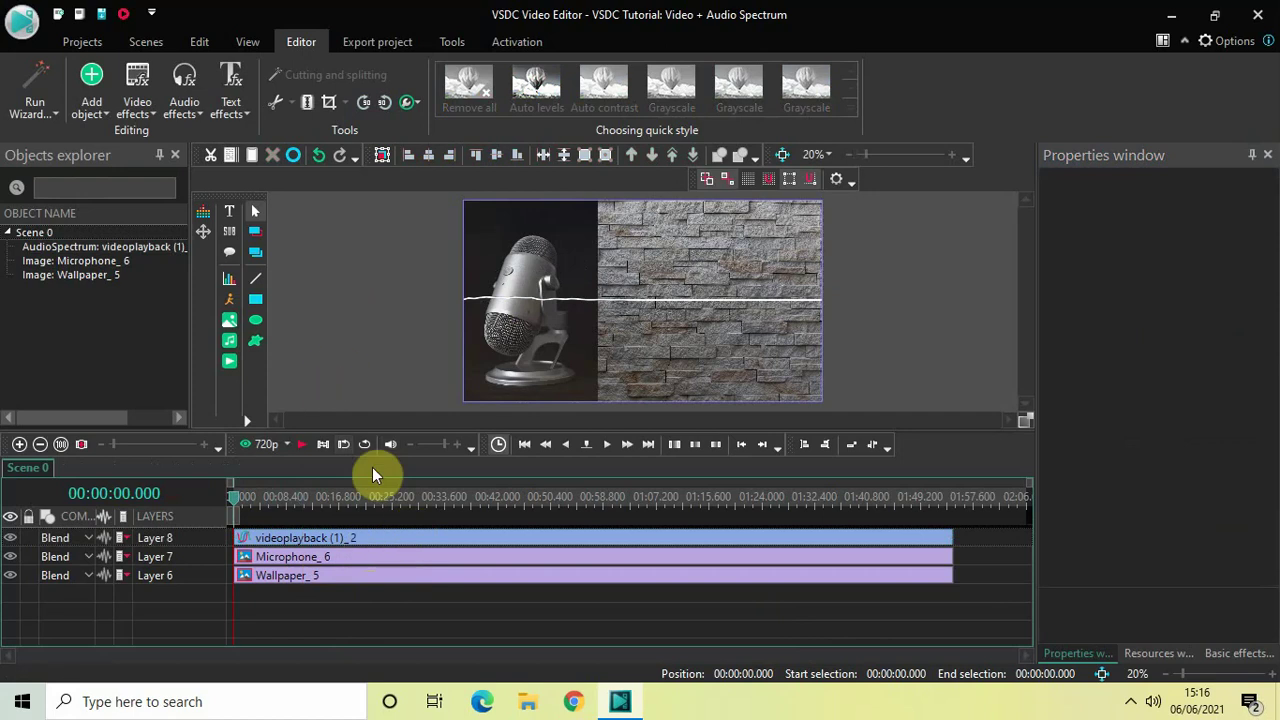
Step: Preview again from about 20 seconds, then rewind the playhead to the start
click(362, 495)
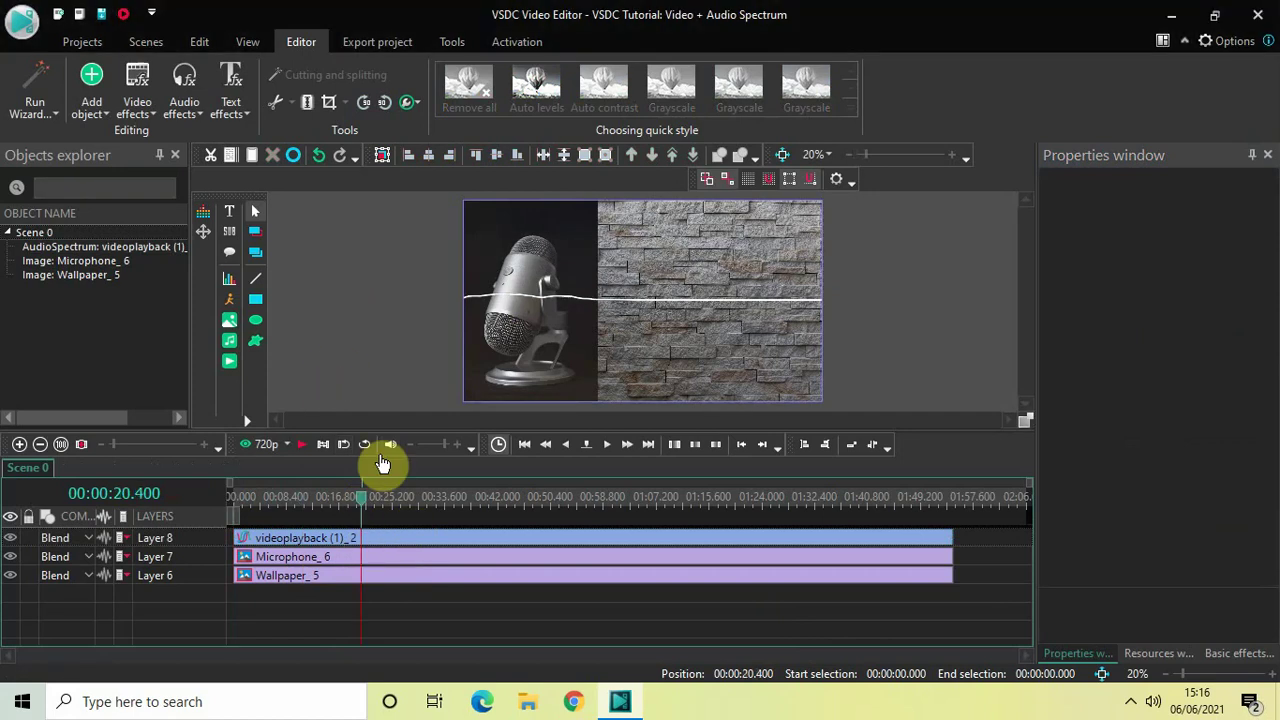
key(space)
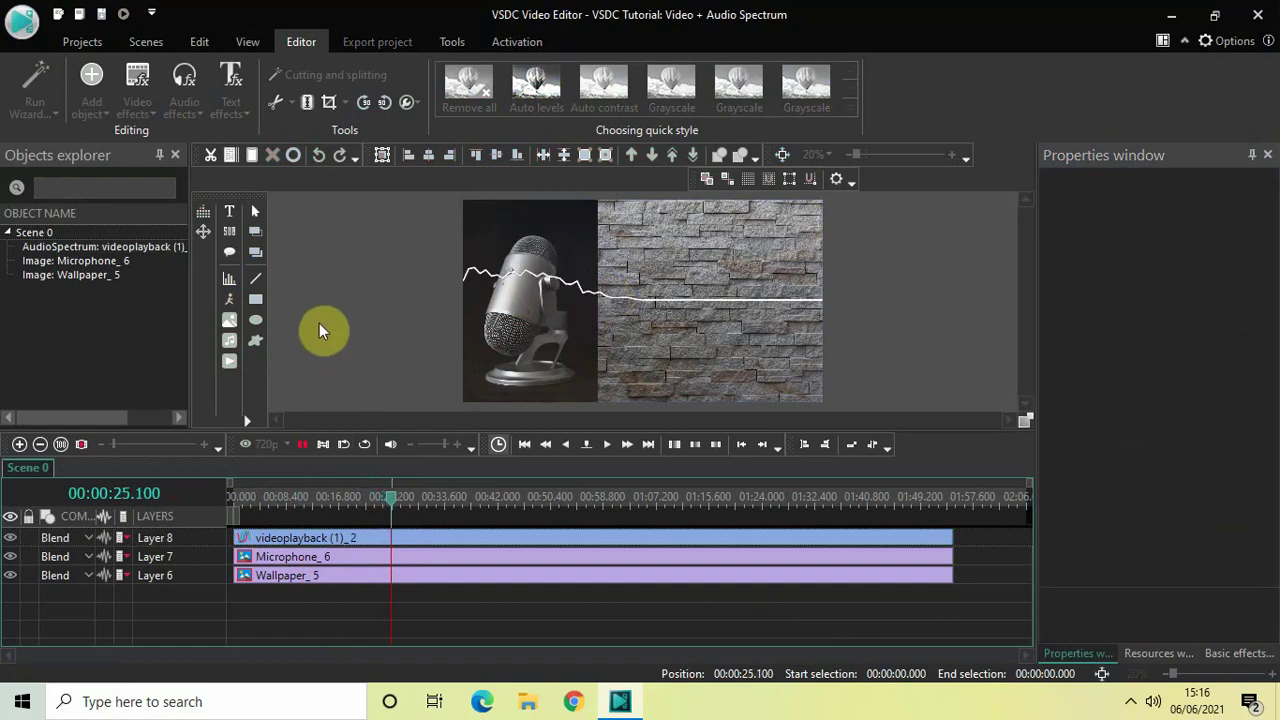
key(space)
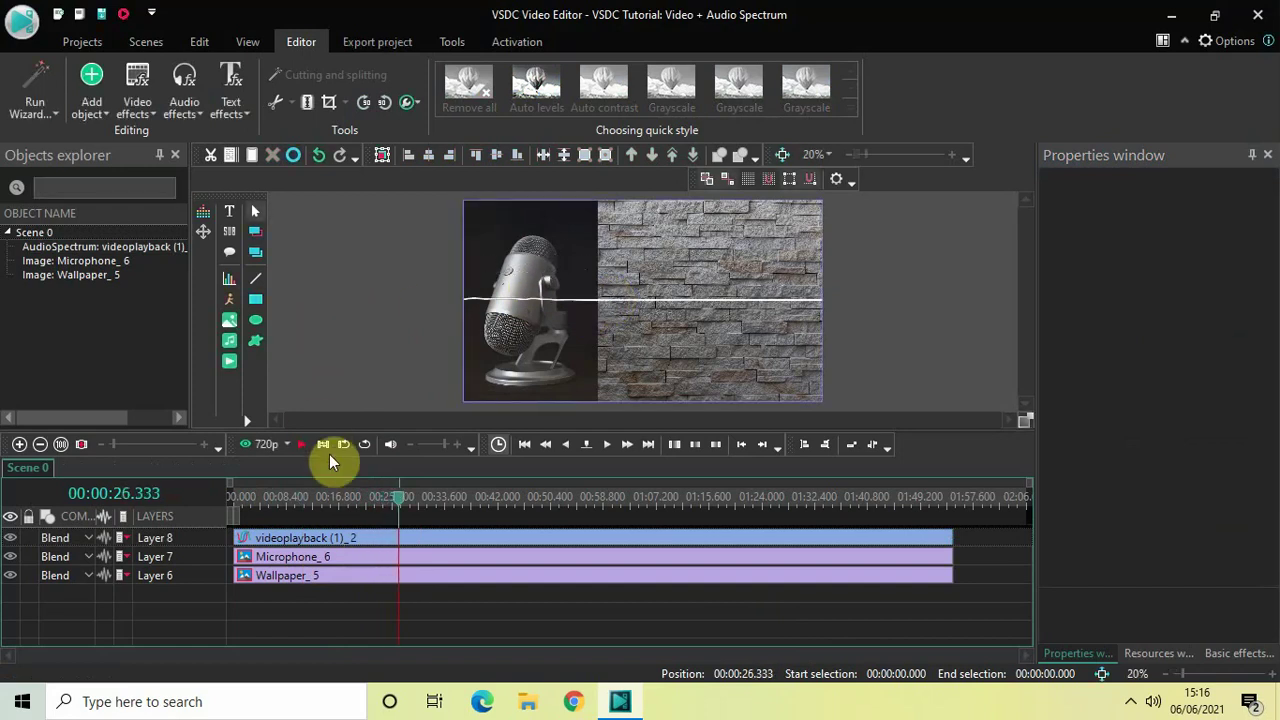
drag(398, 503, 185, 507)
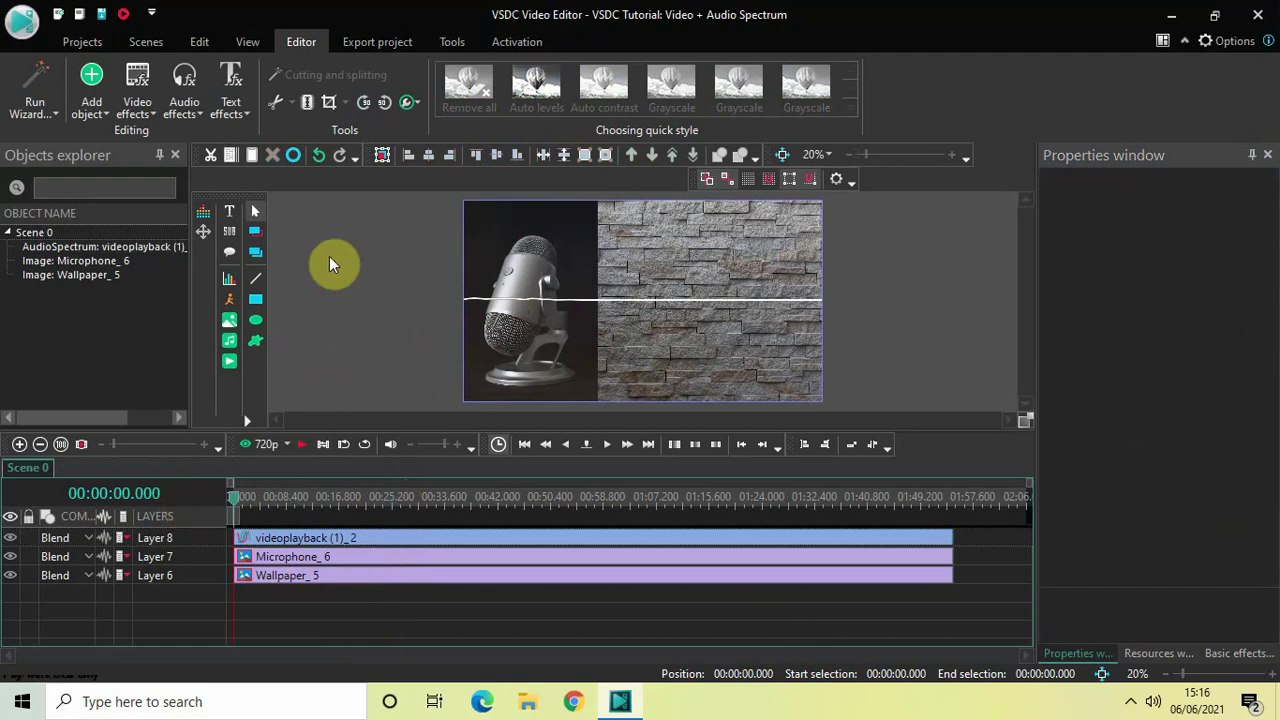
Step: Add videoplayback (1) as a video object on Layer 9 with default placement
click(92, 108)
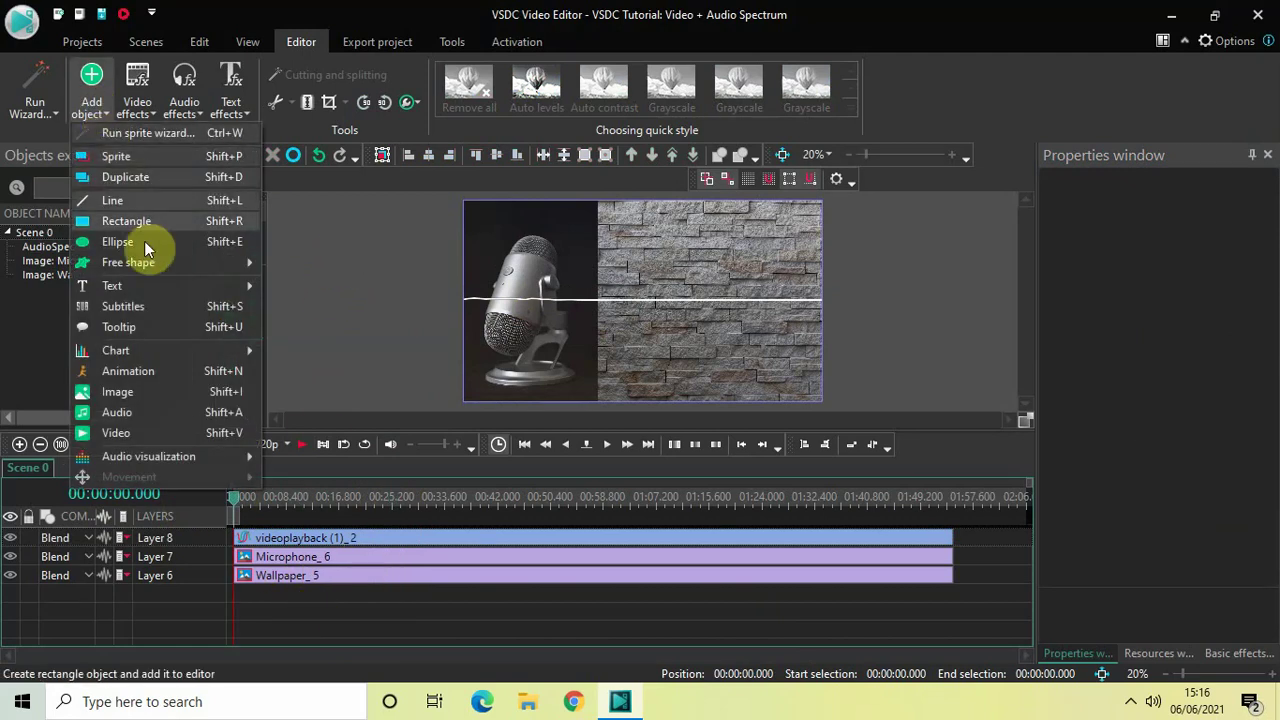
click(145, 430)
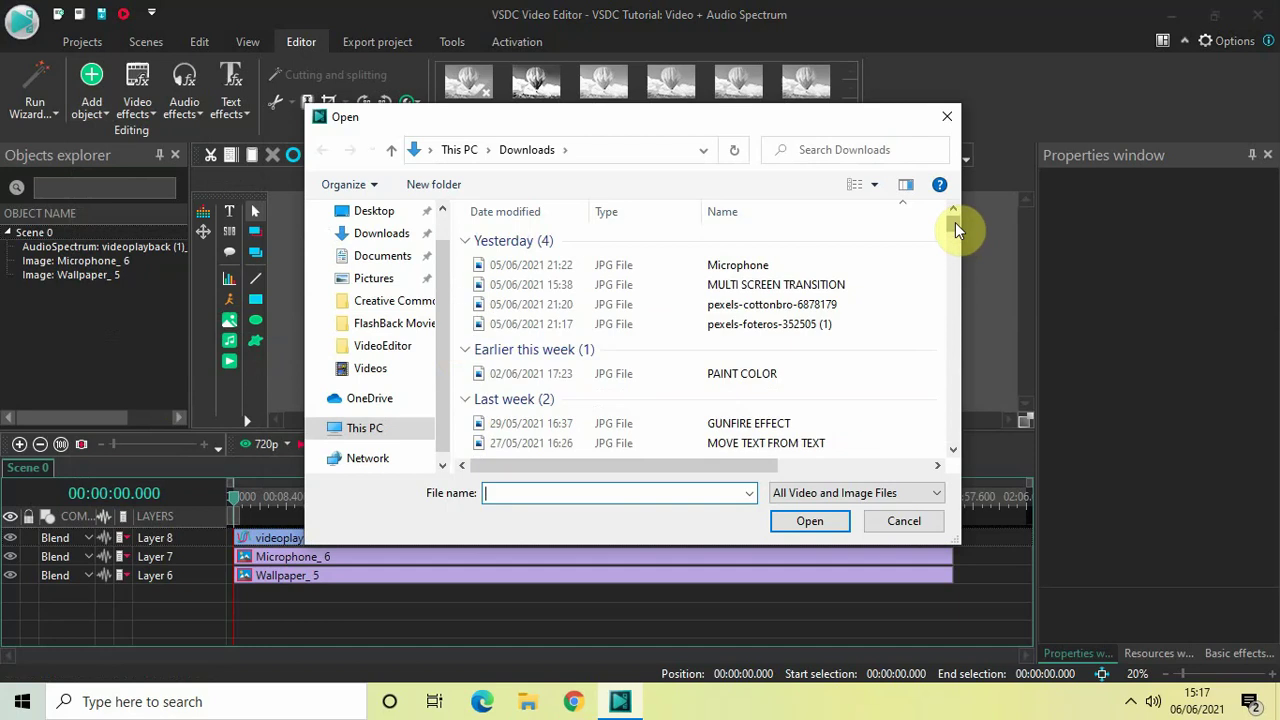
drag(955, 222, 956, 456)
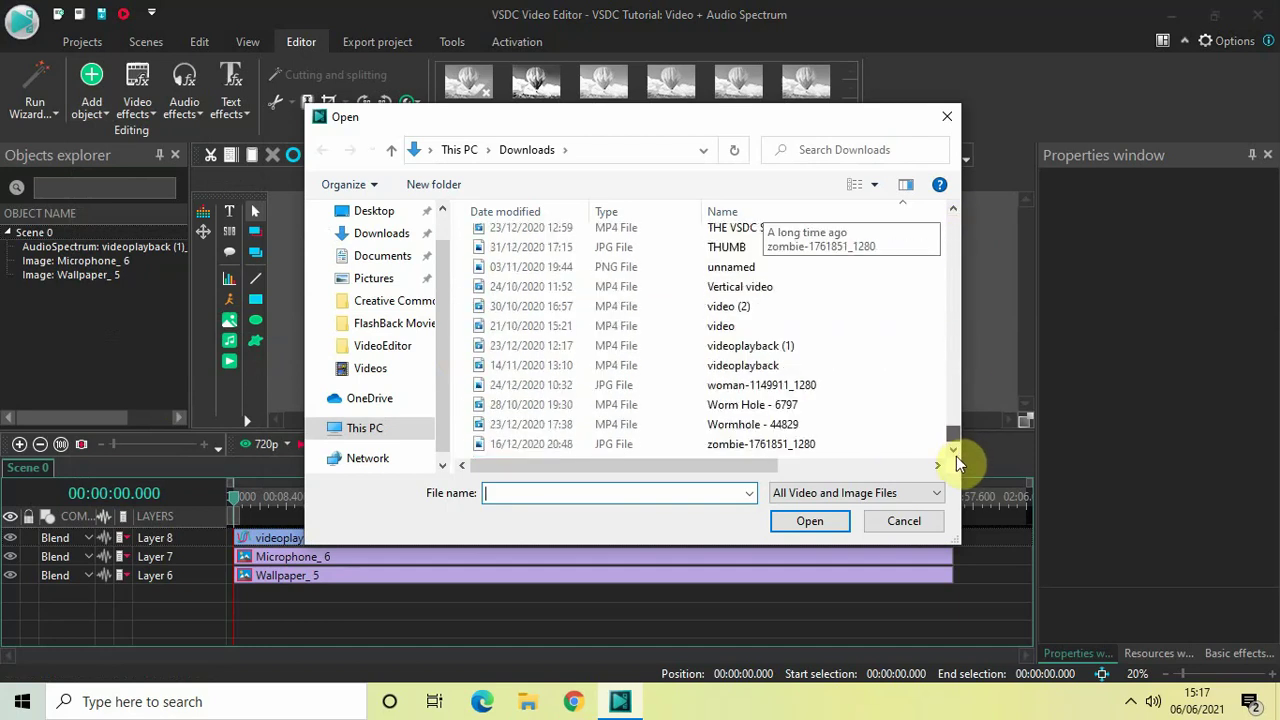
click(779, 352)
click(827, 523)
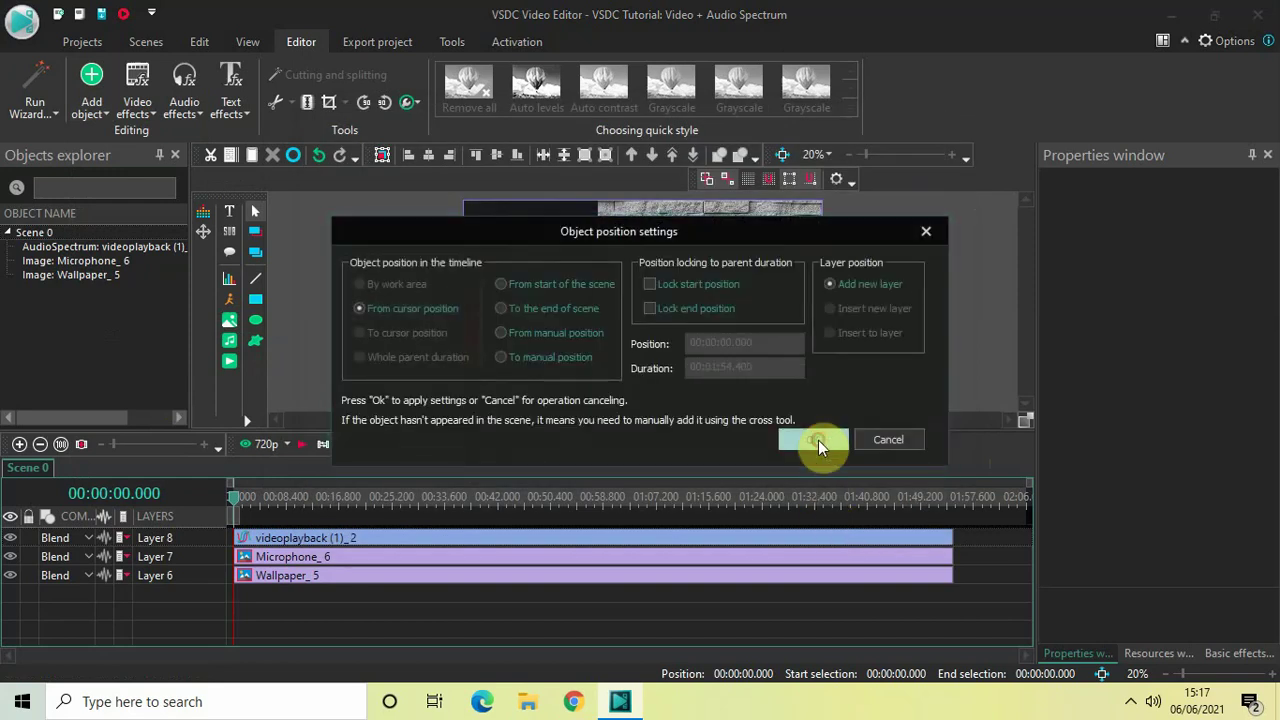
click(818, 440)
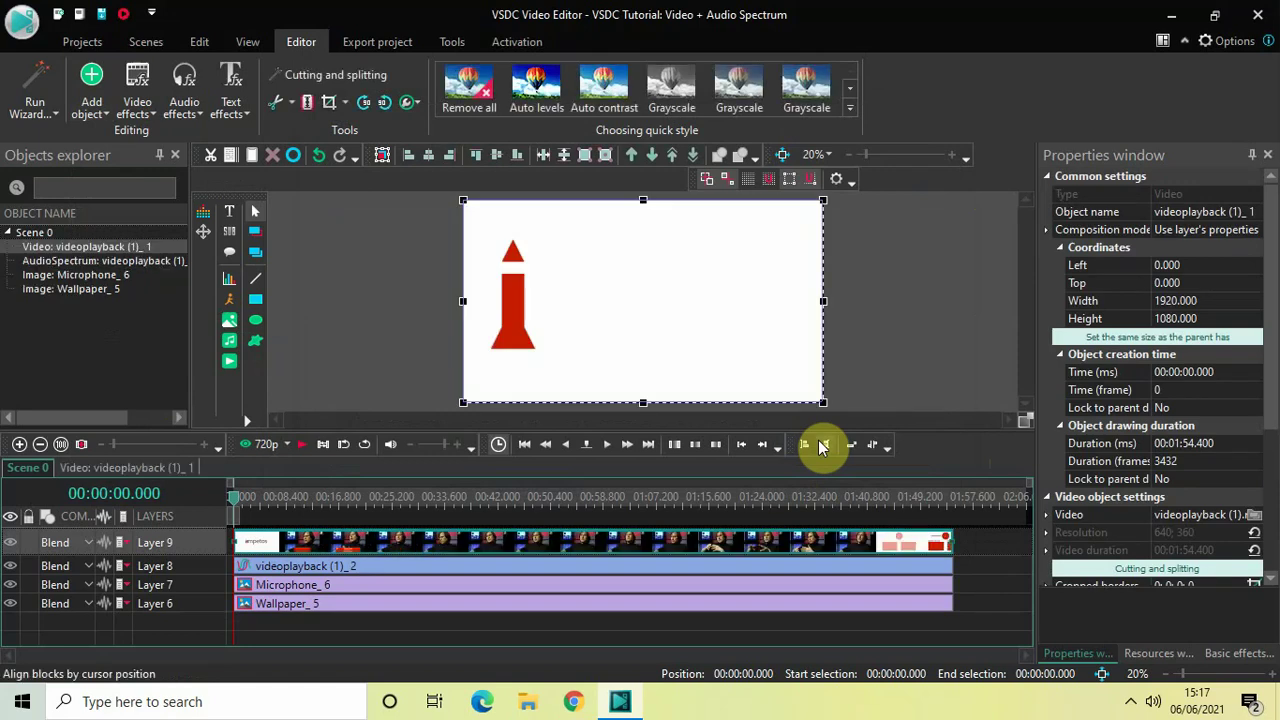
Step: Shrink the inset video to 1085×610 and place it at 770, 235 on the right
drag(820, 403, 680, 322)
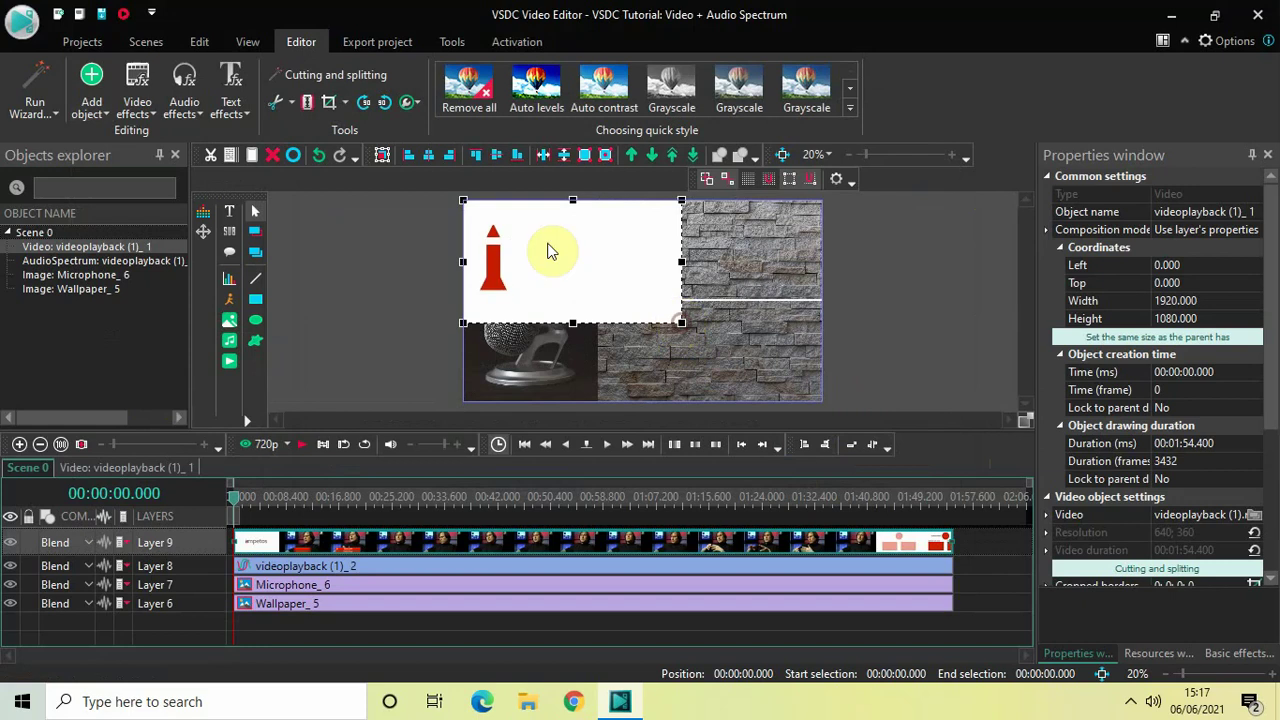
drag(557, 249, 692, 288)
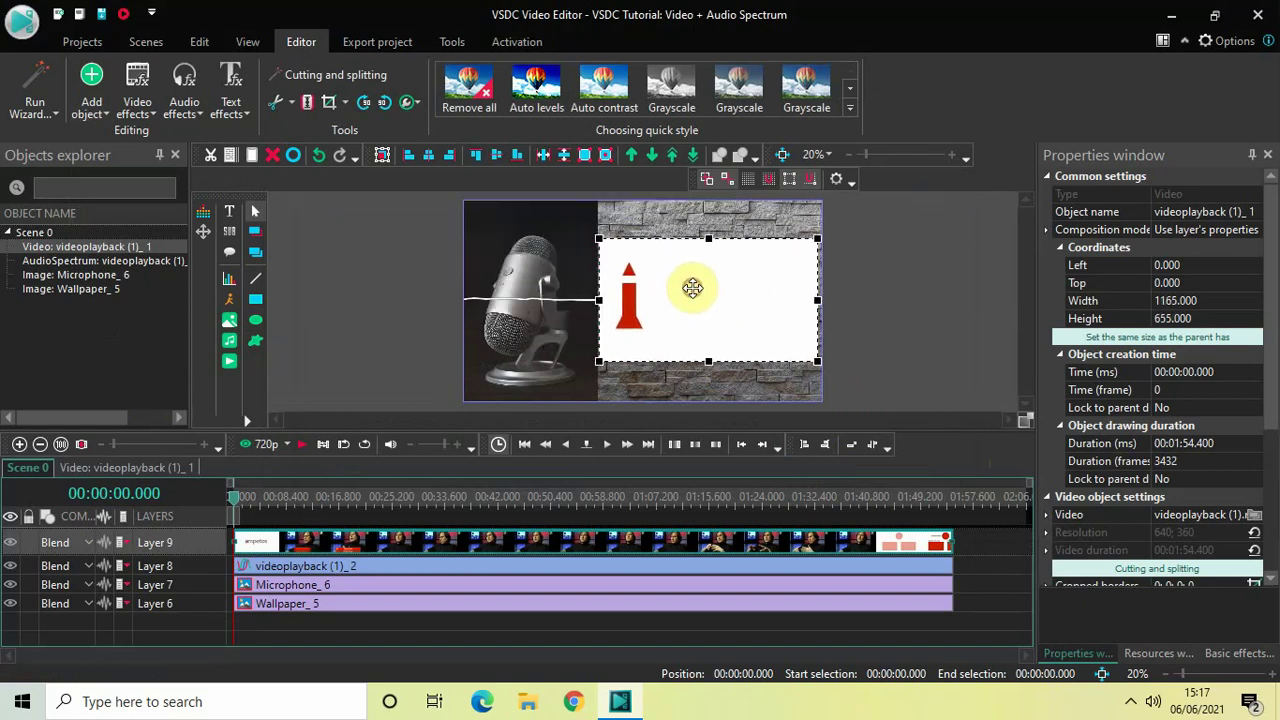
drag(810, 360, 801, 352)
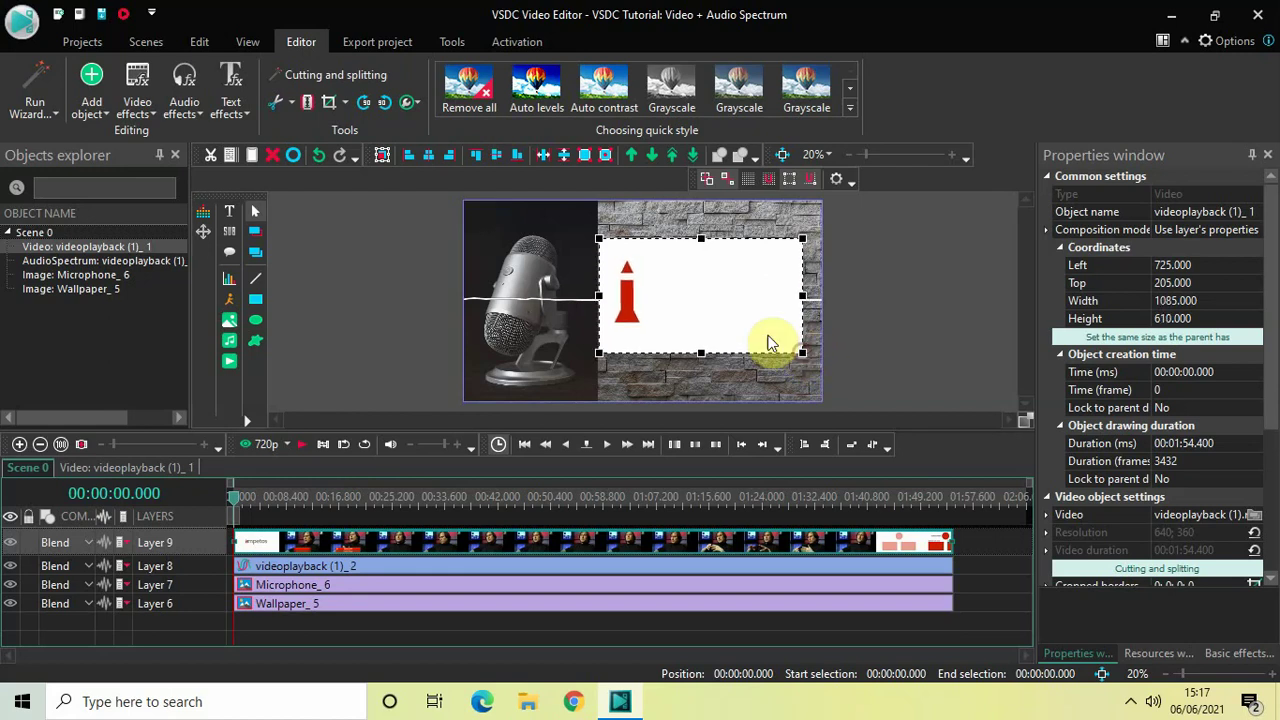
drag(711, 306, 720, 314)
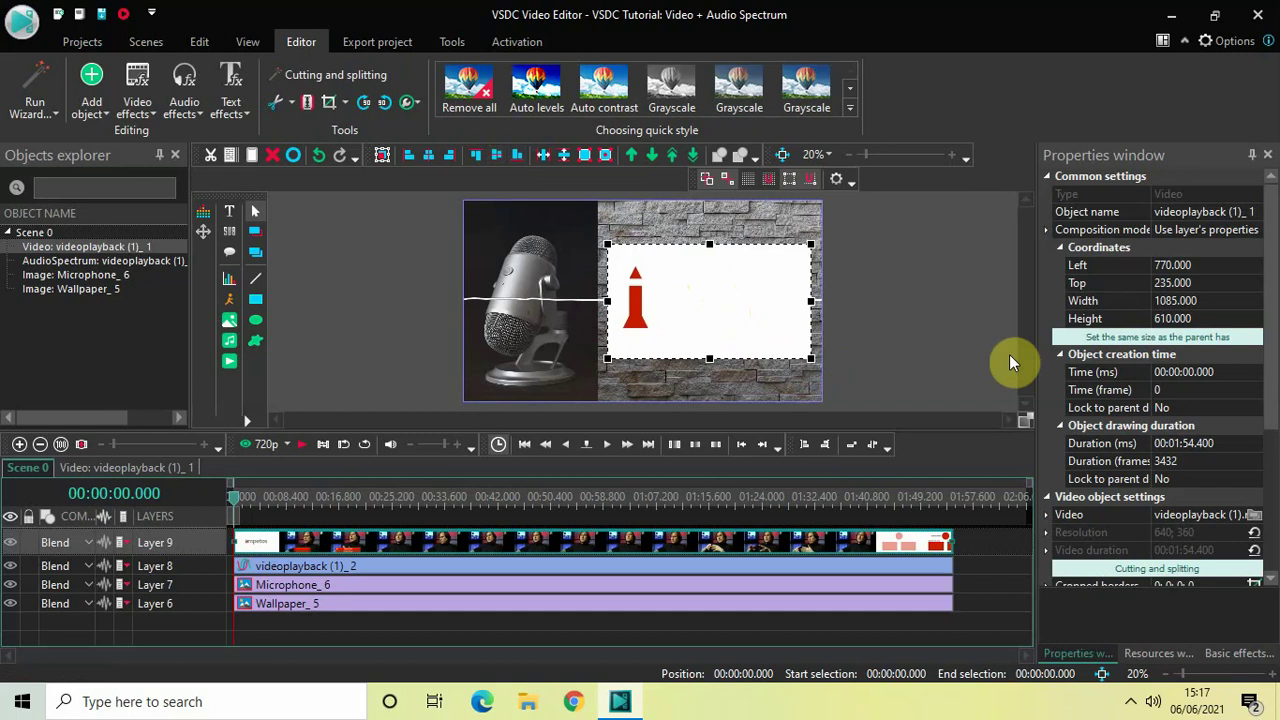
click(963, 338)
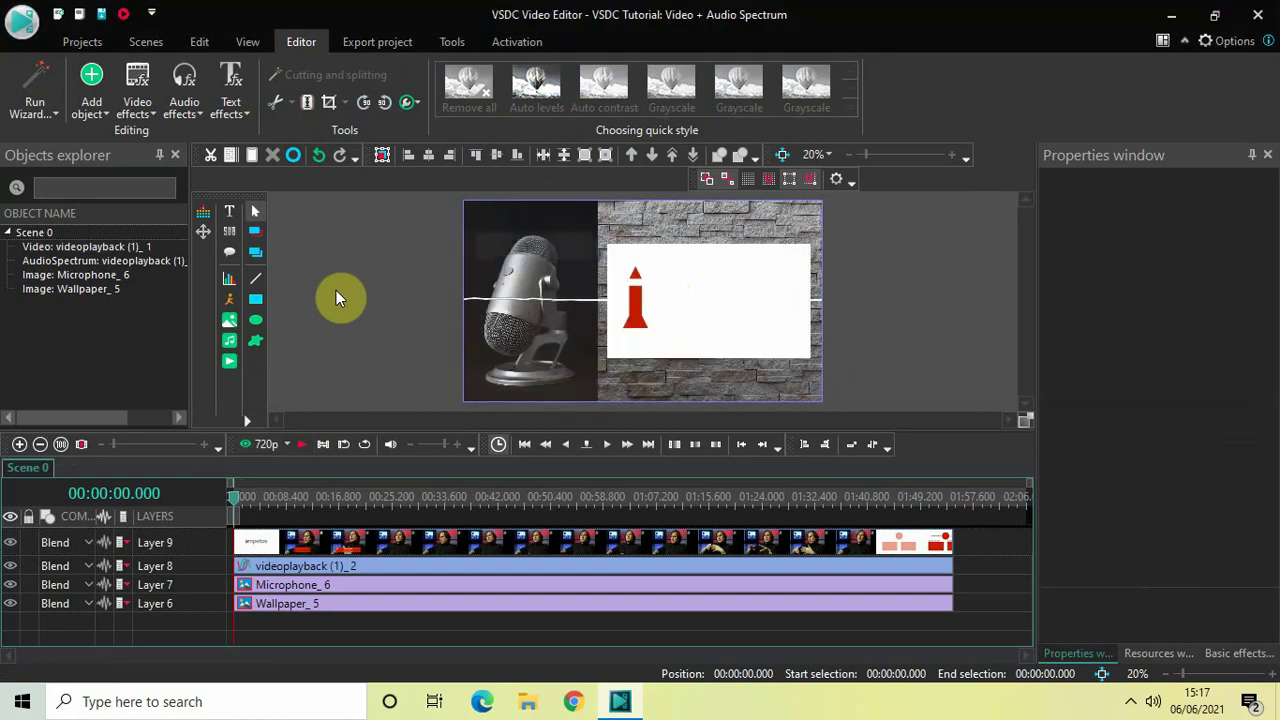
key(space)
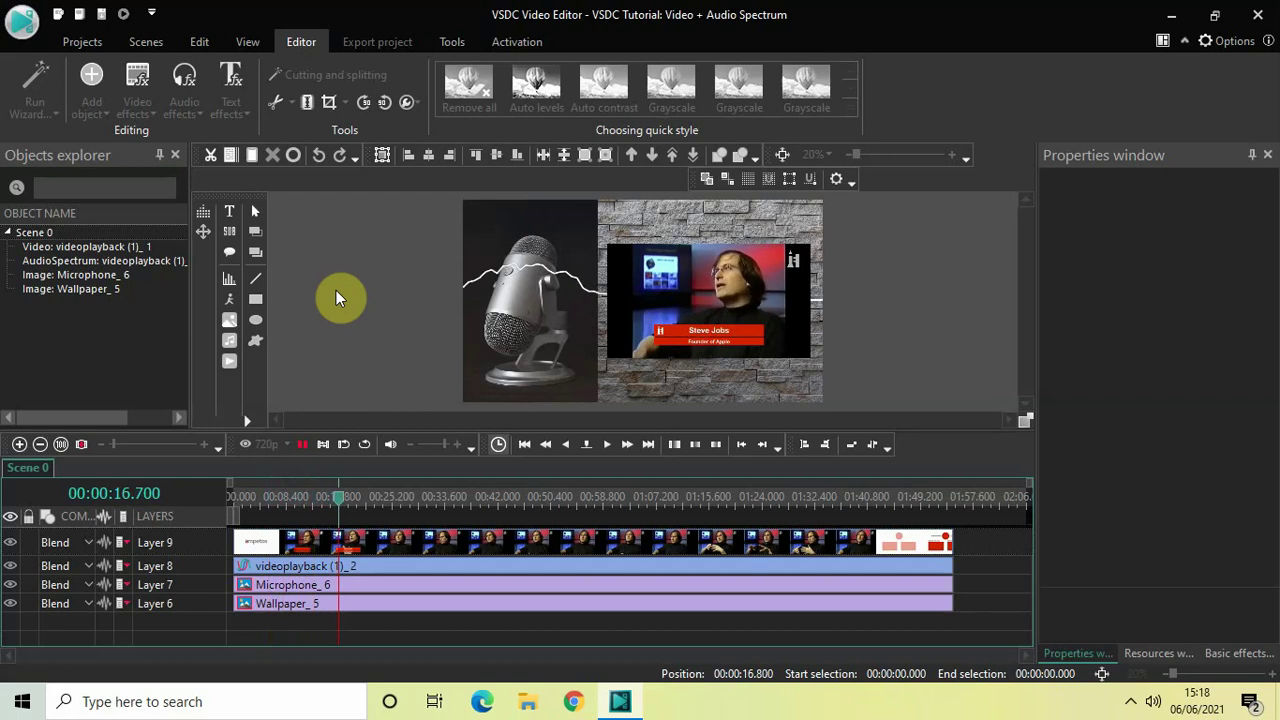
key(space)
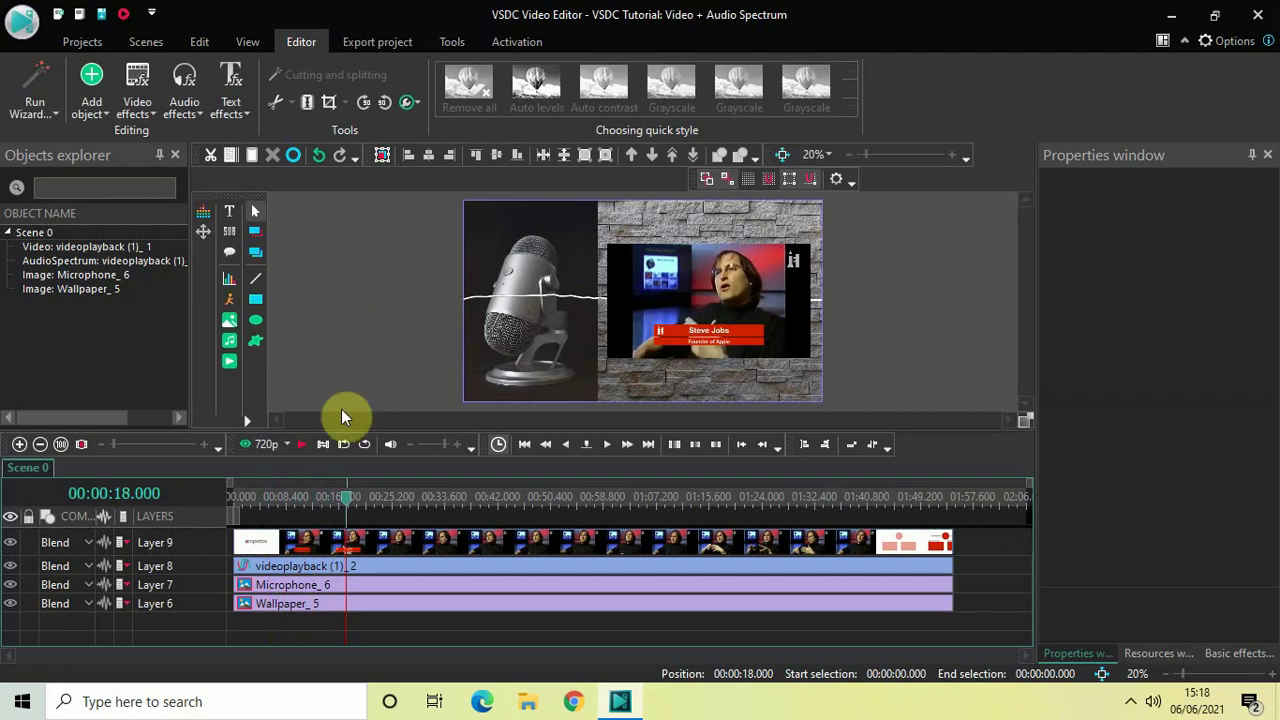
drag(344, 509, 342, 509)
drag(236, 511, 214, 511)
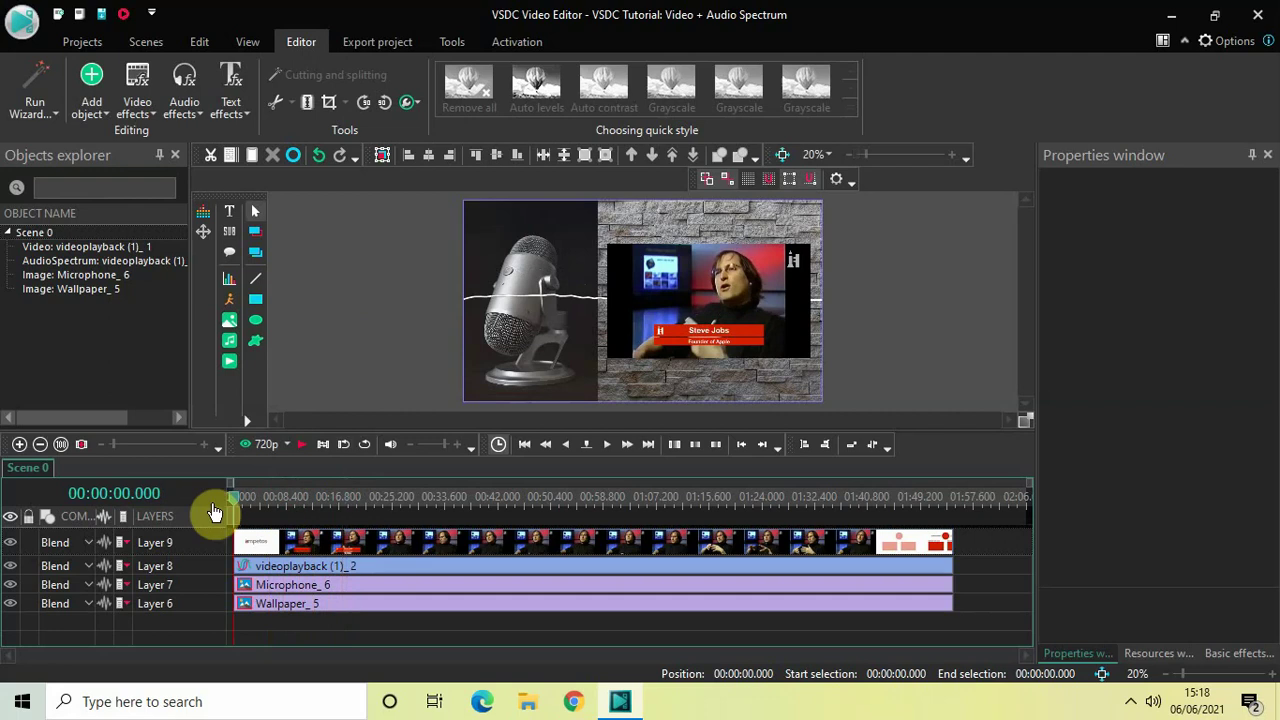
Step: Add a Transparency Fade In effect (FadeIn 1) to the Wallpaper_5 image clip
double_click(333, 614)
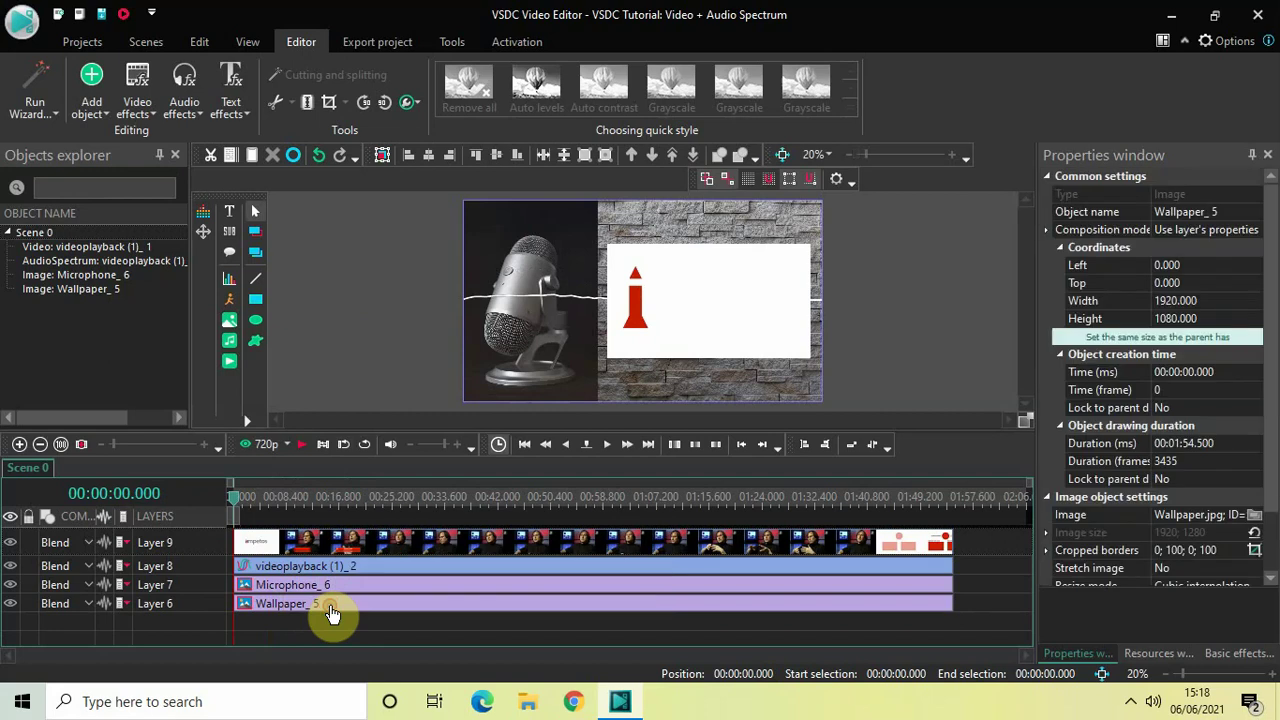
click(135, 95)
mouse_move(178, 222)
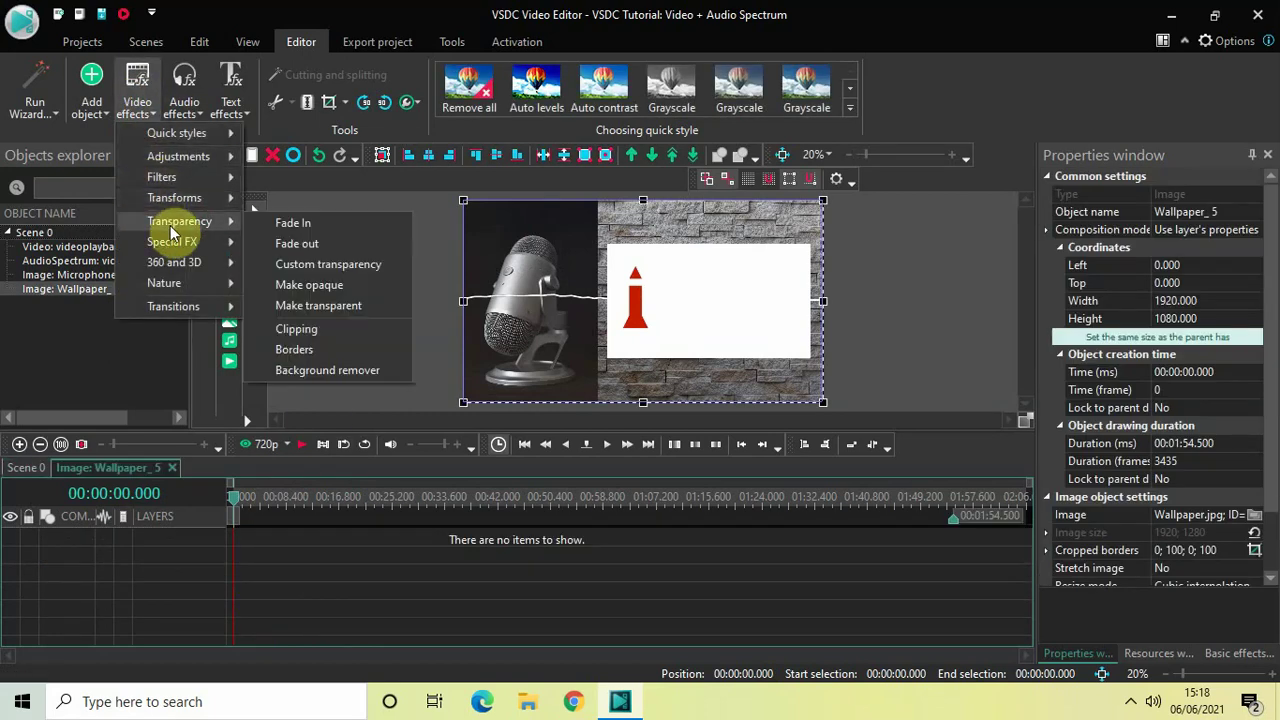
click(321, 221)
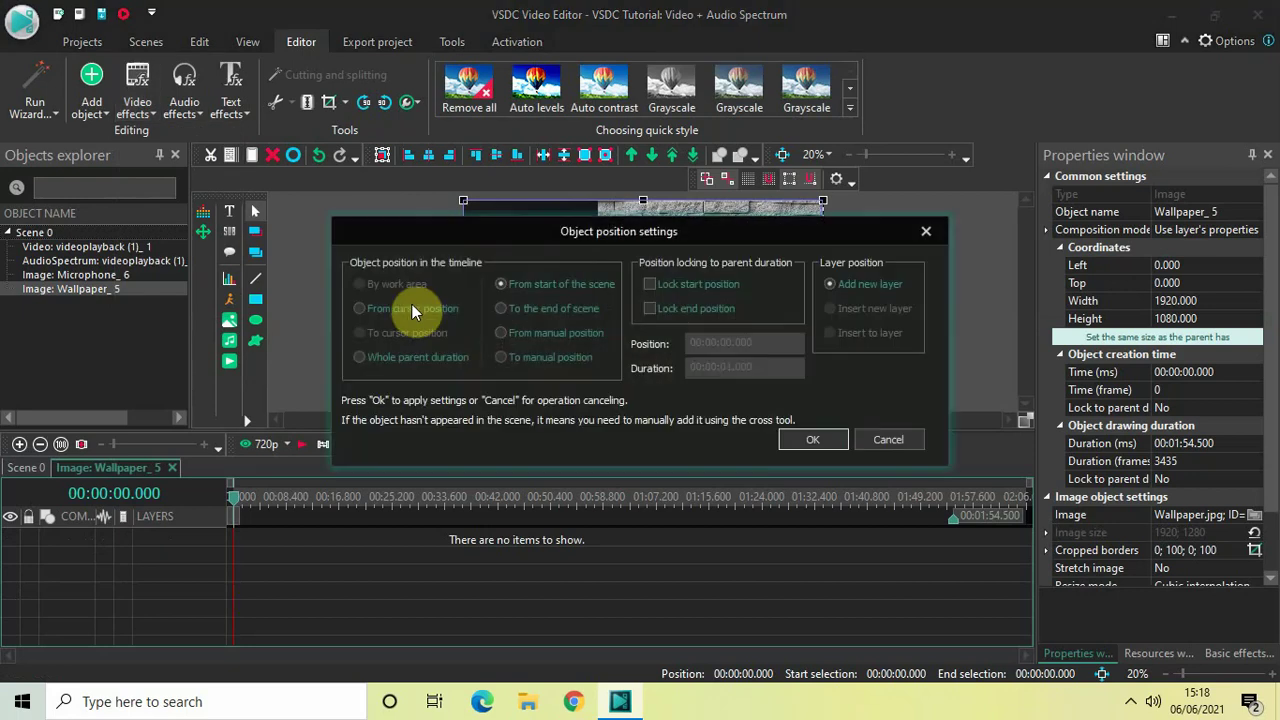
click(818, 440)
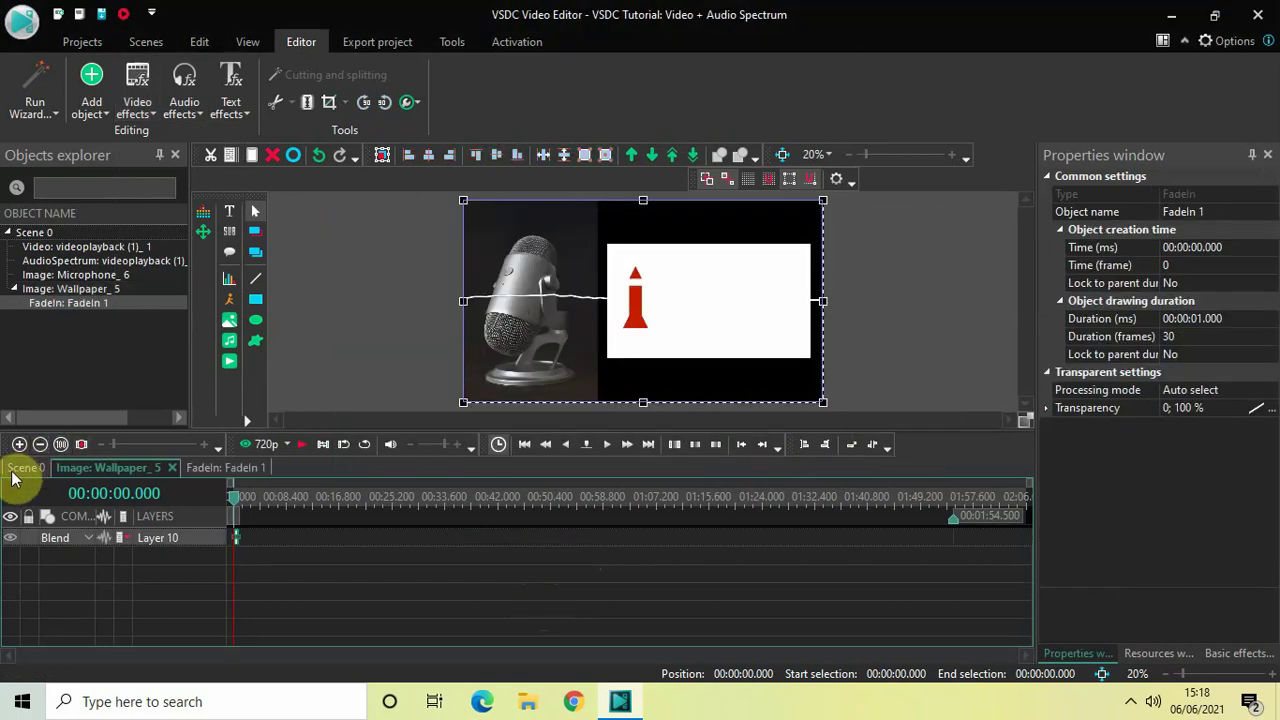
click(18, 468)
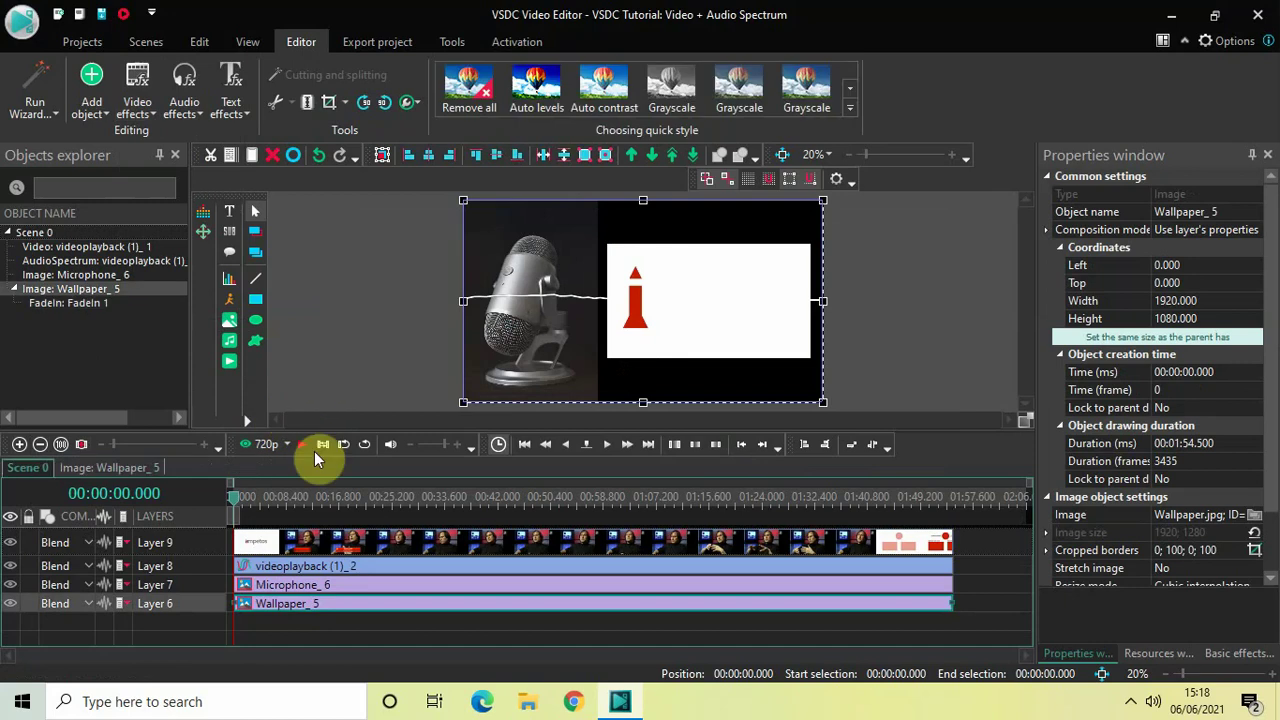
Step: Add a Transparency Fade In effect (FadeIn 2) to the Microphone_6 image clip
double_click(340, 587)
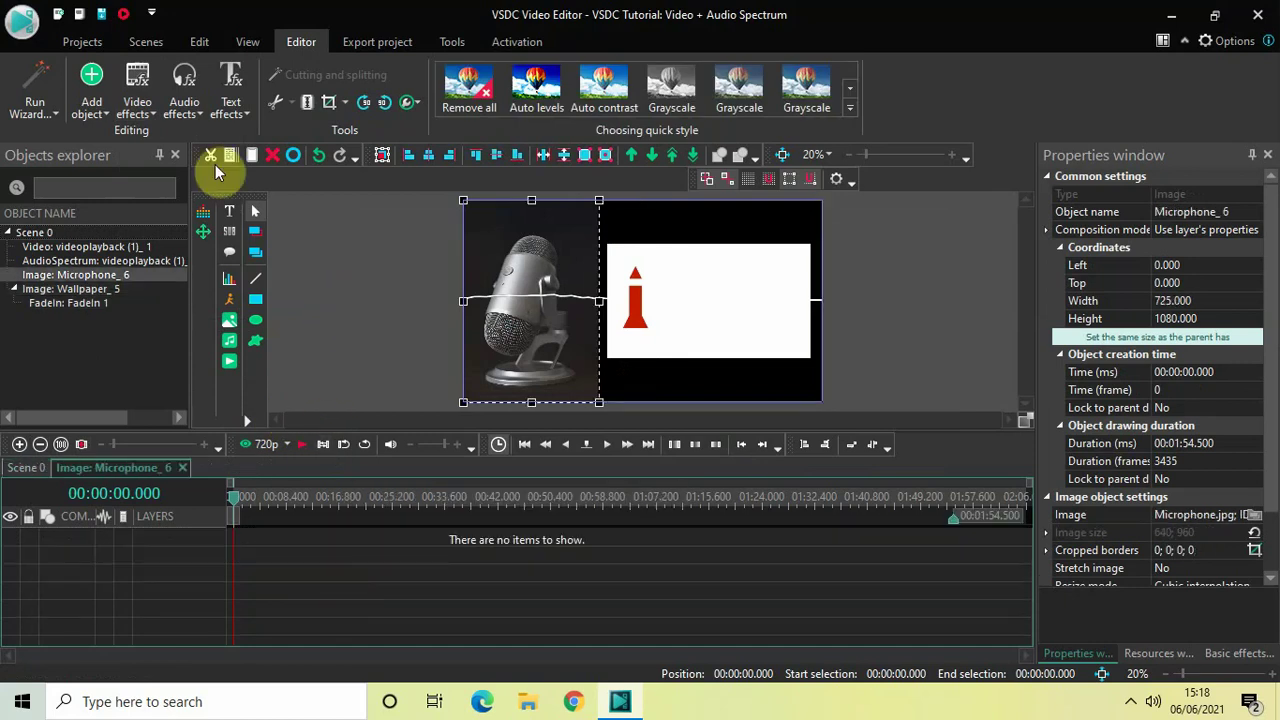
click(143, 85)
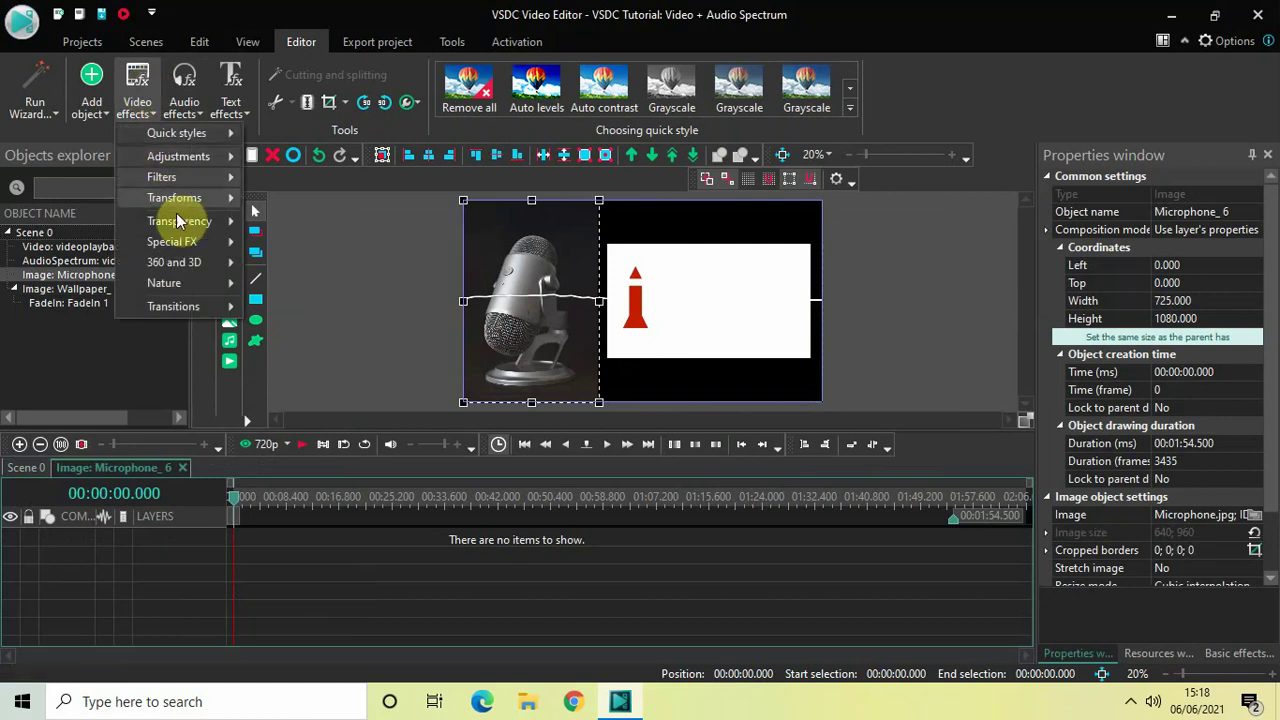
mouse_move(180, 221)
click(312, 222)
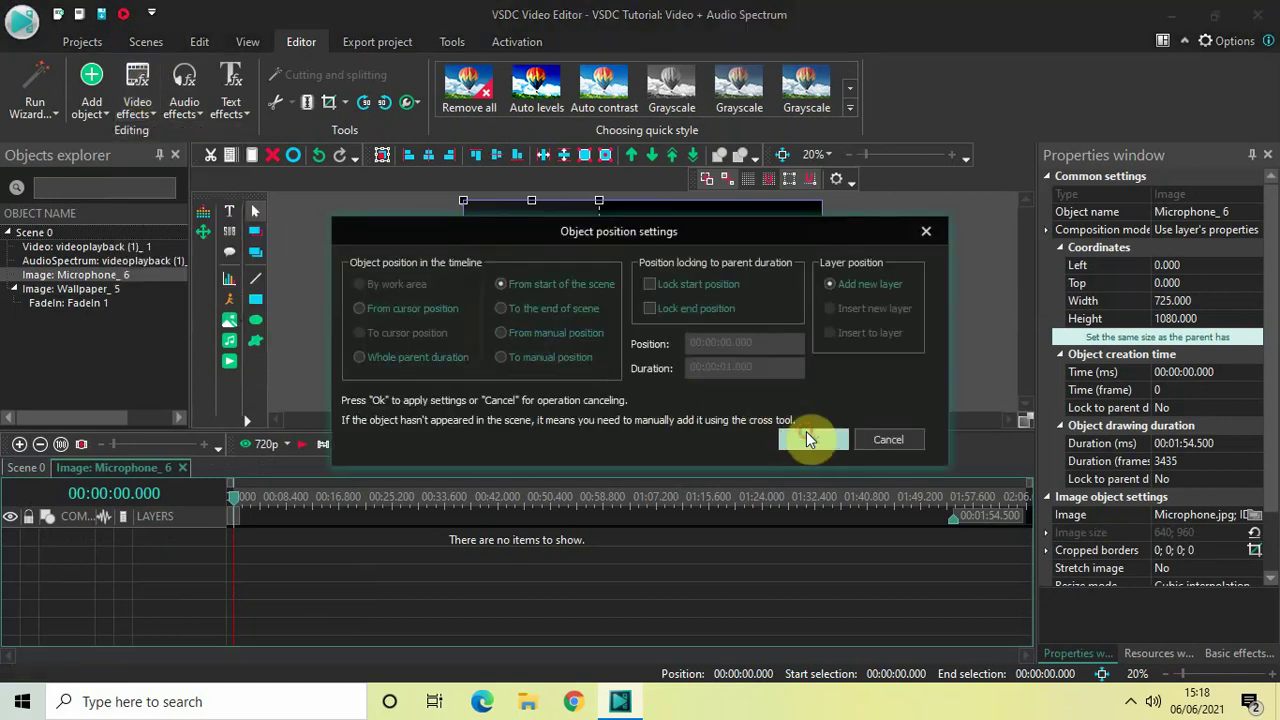
click(810, 439)
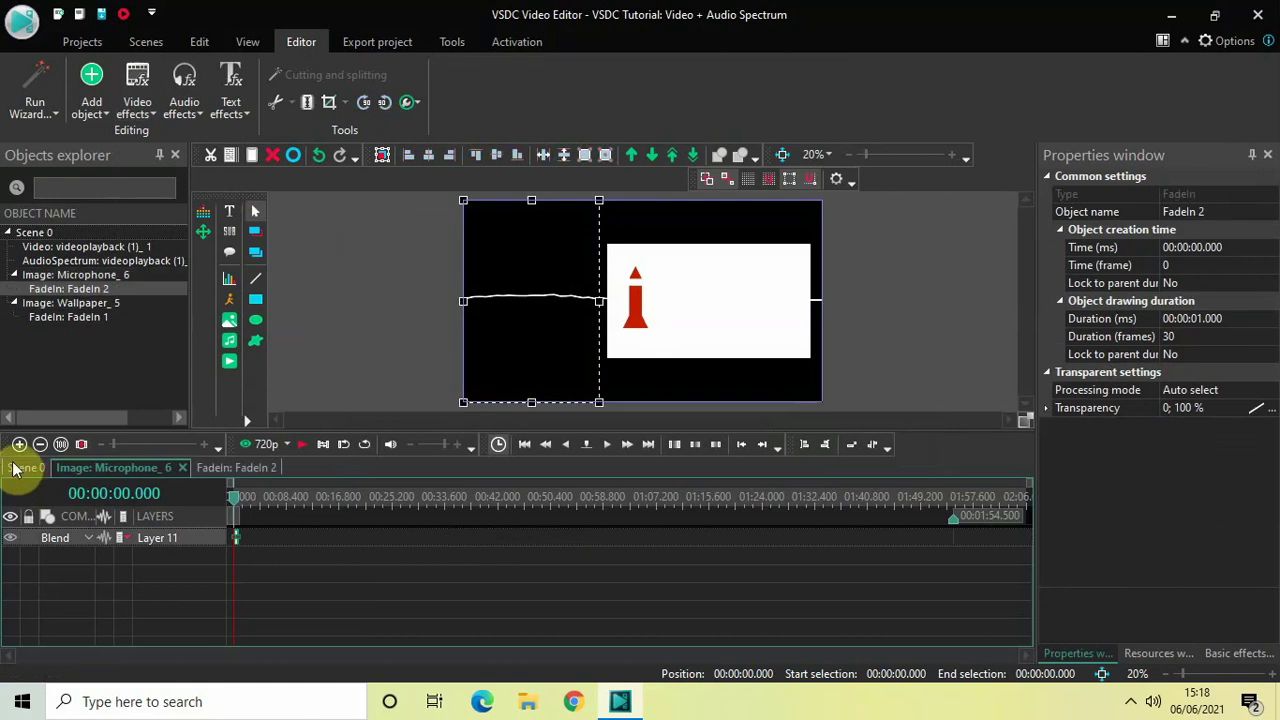
click(14, 468)
click(320, 582)
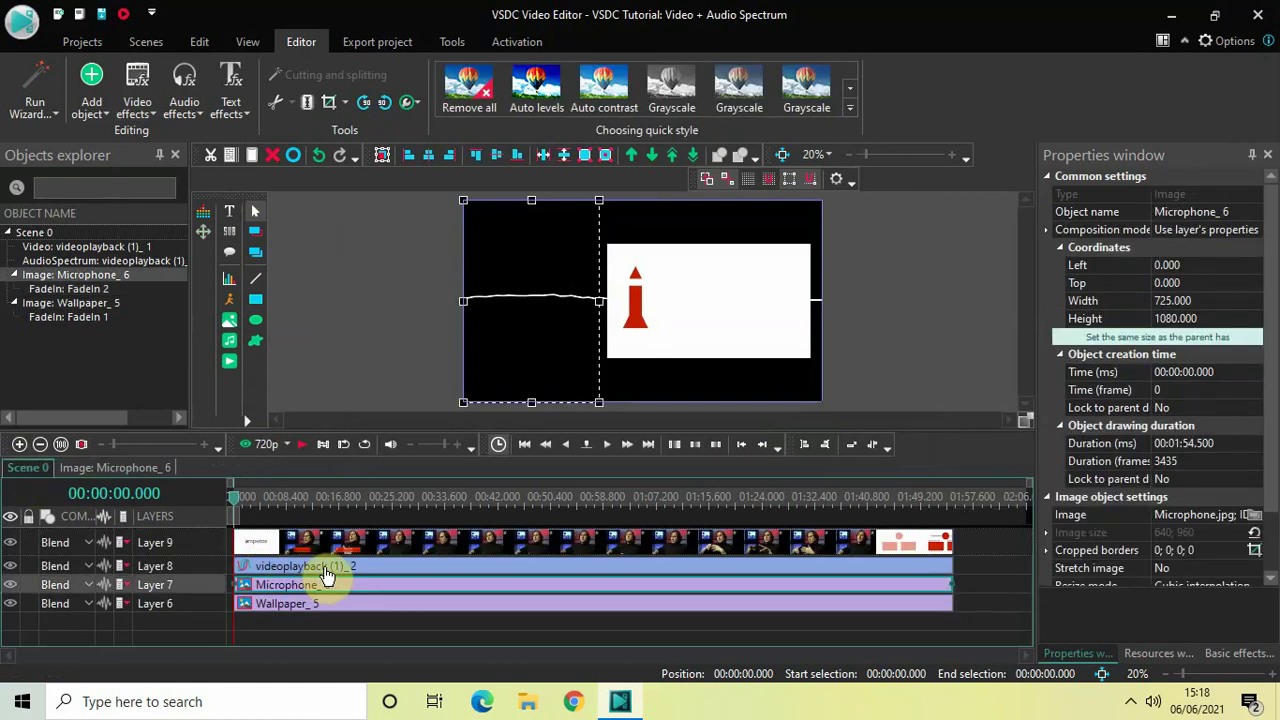
Step: Add a Fade In effect (FadeIn 3) to the audio spectrum clip
double_click(324, 567)
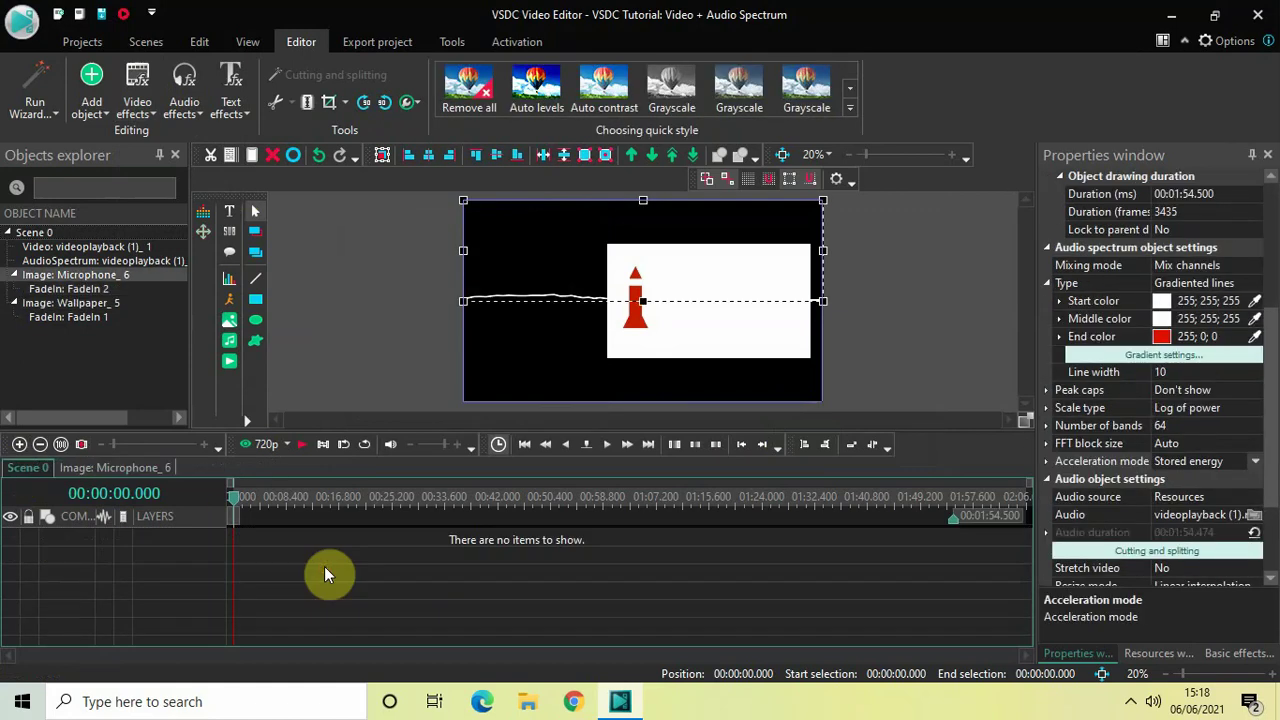
click(135, 105)
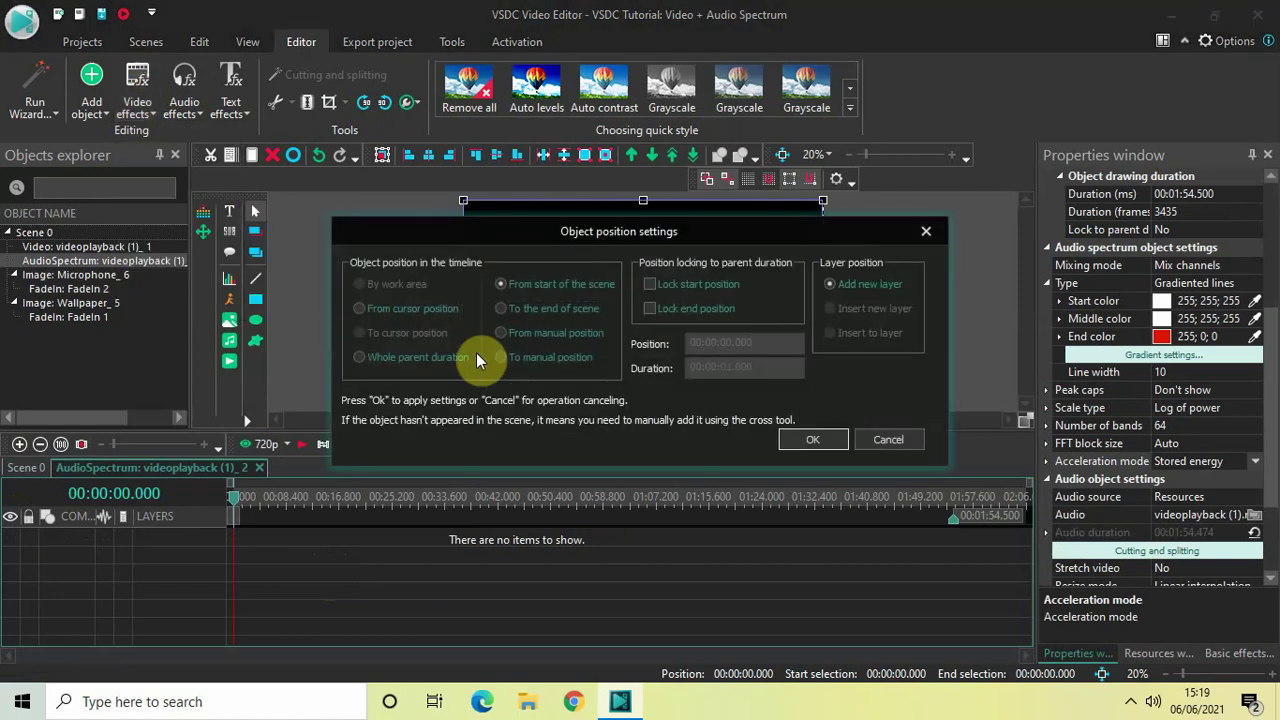
click(810, 440)
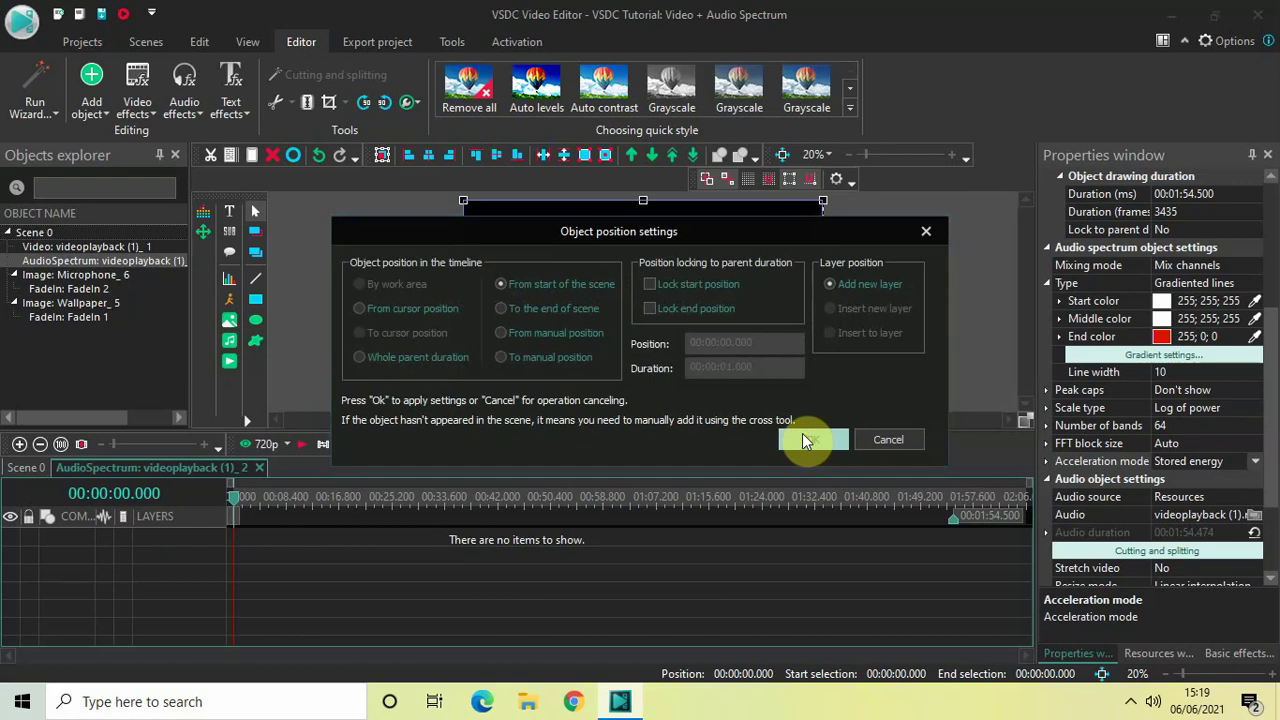
click(25, 468)
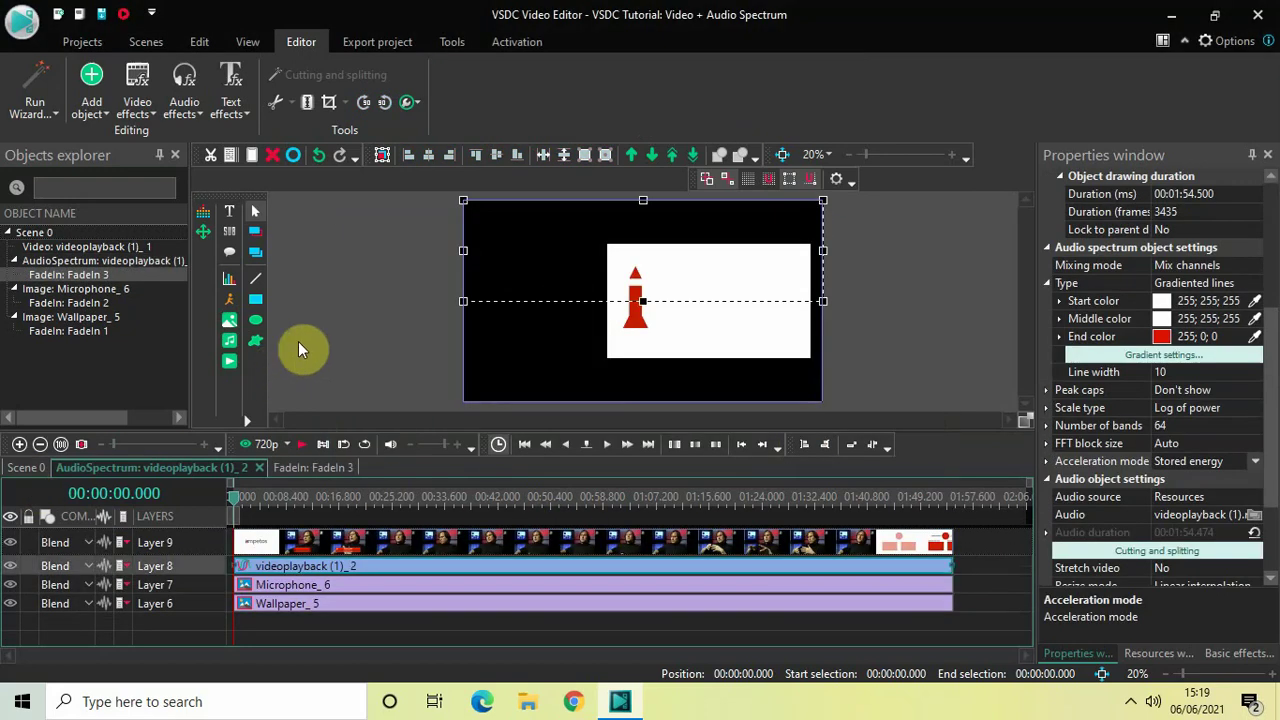
Step: Add a Transparency Fade In effect (FadeIn 4) to the inset video clip
click(375, 542)
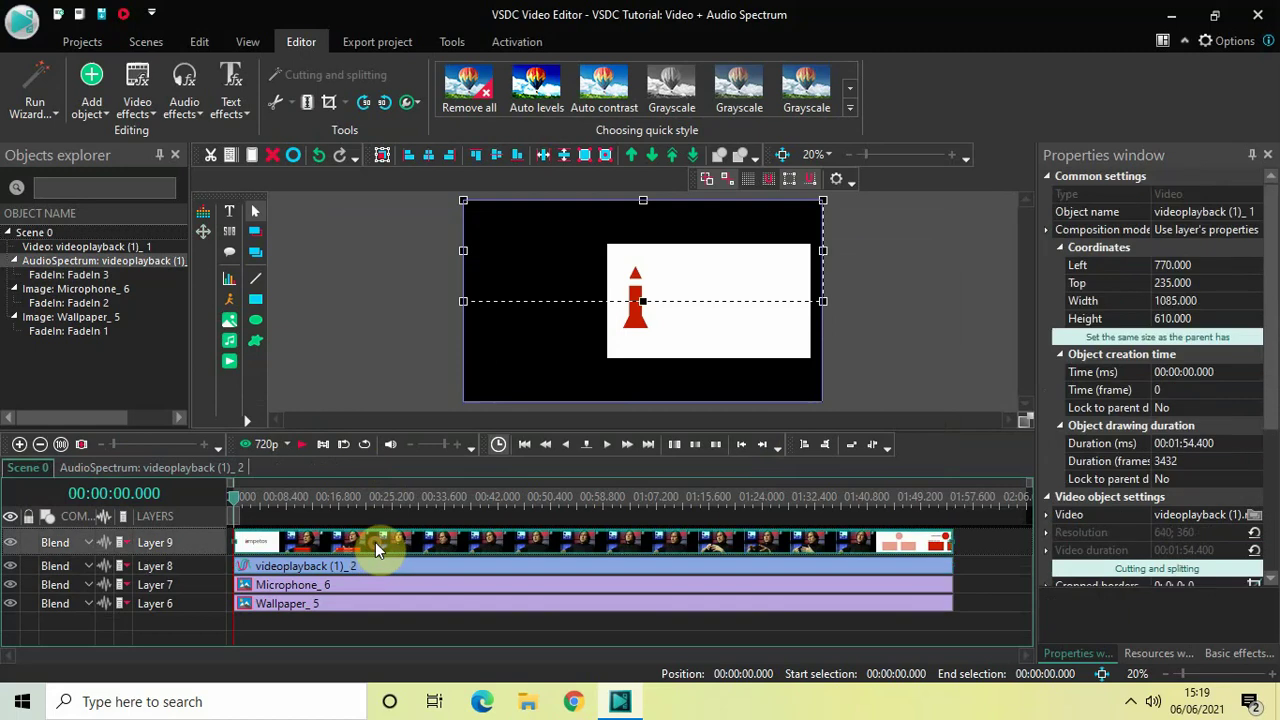
double_click(375, 542)
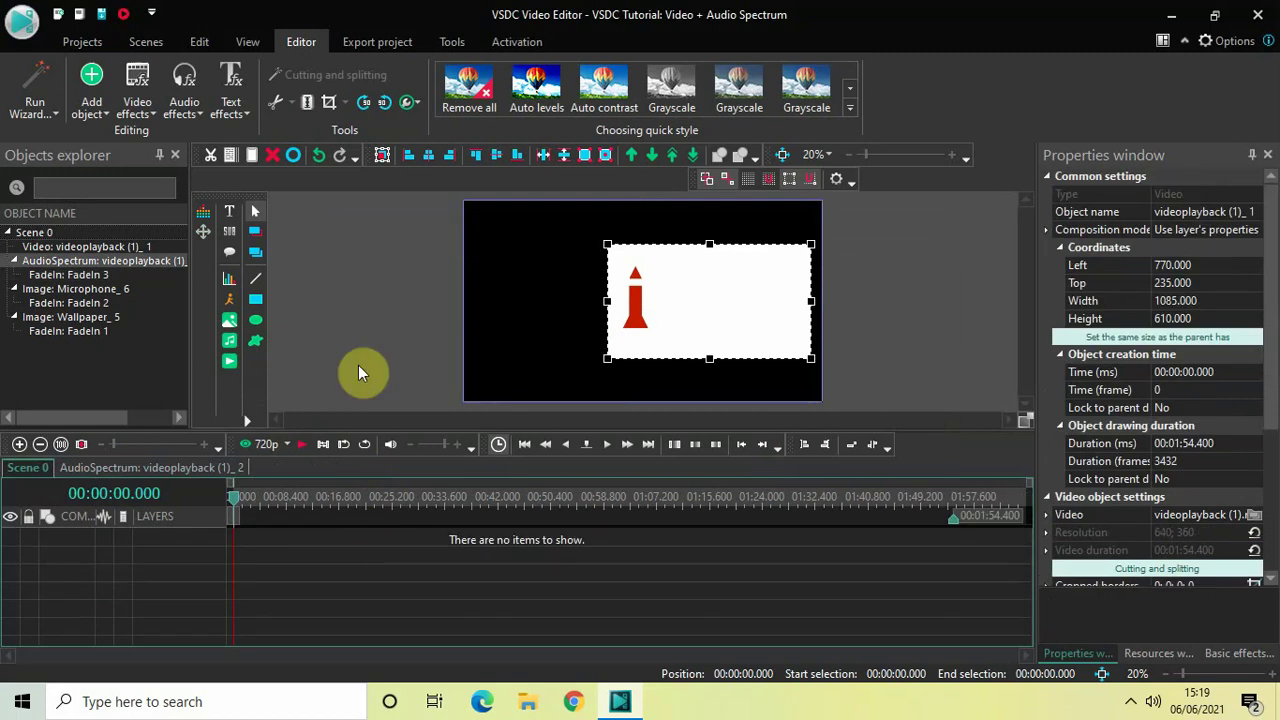
click(135, 107)
mouse_move(173, 219)
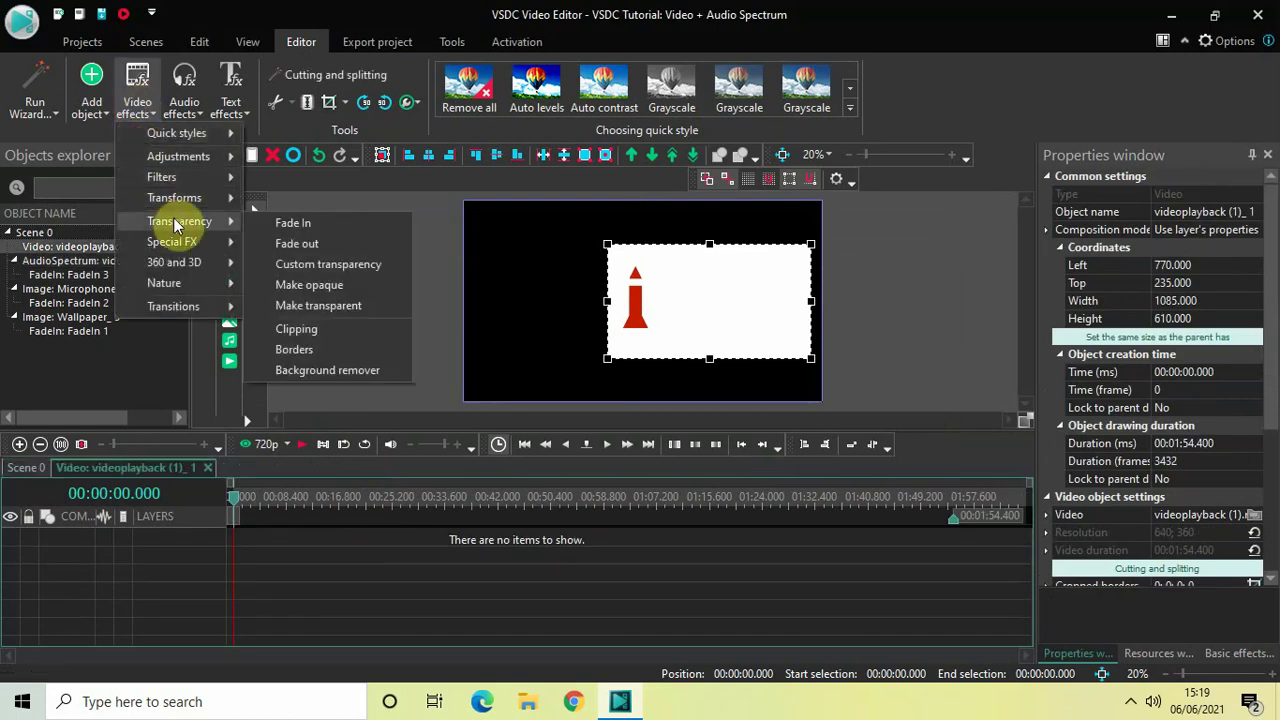
click(303, 225)
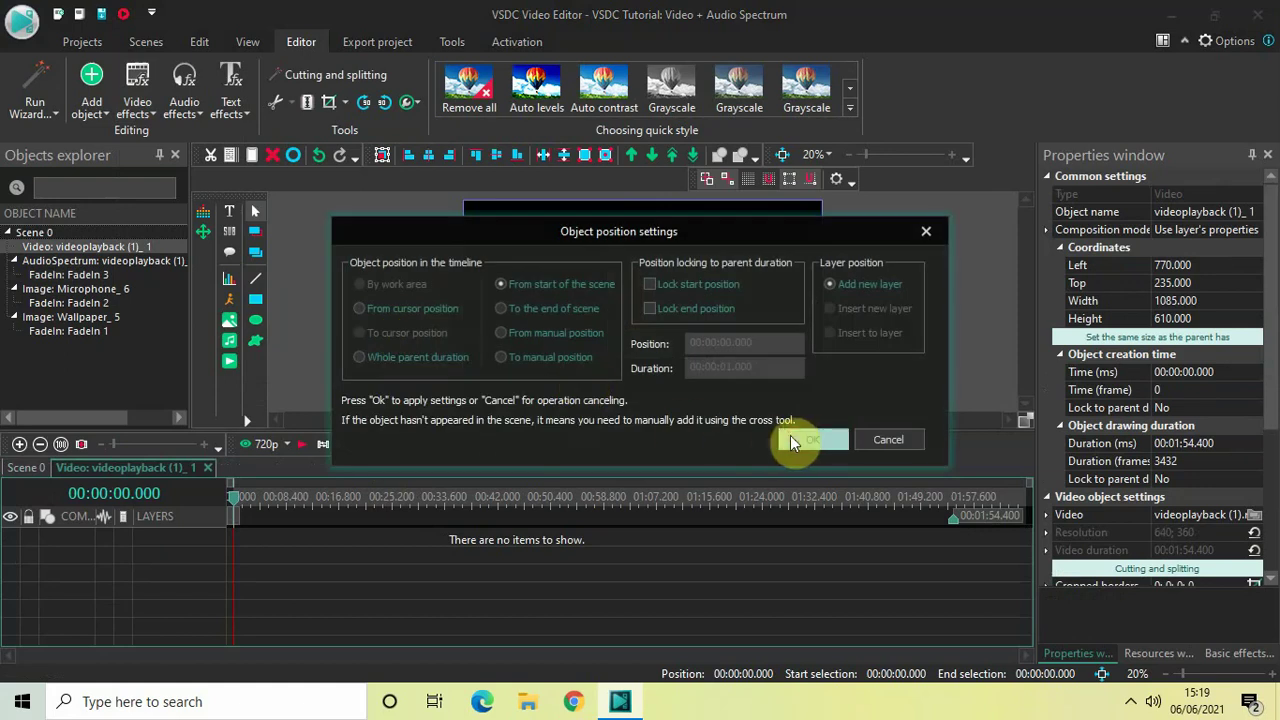
click(797, 437)
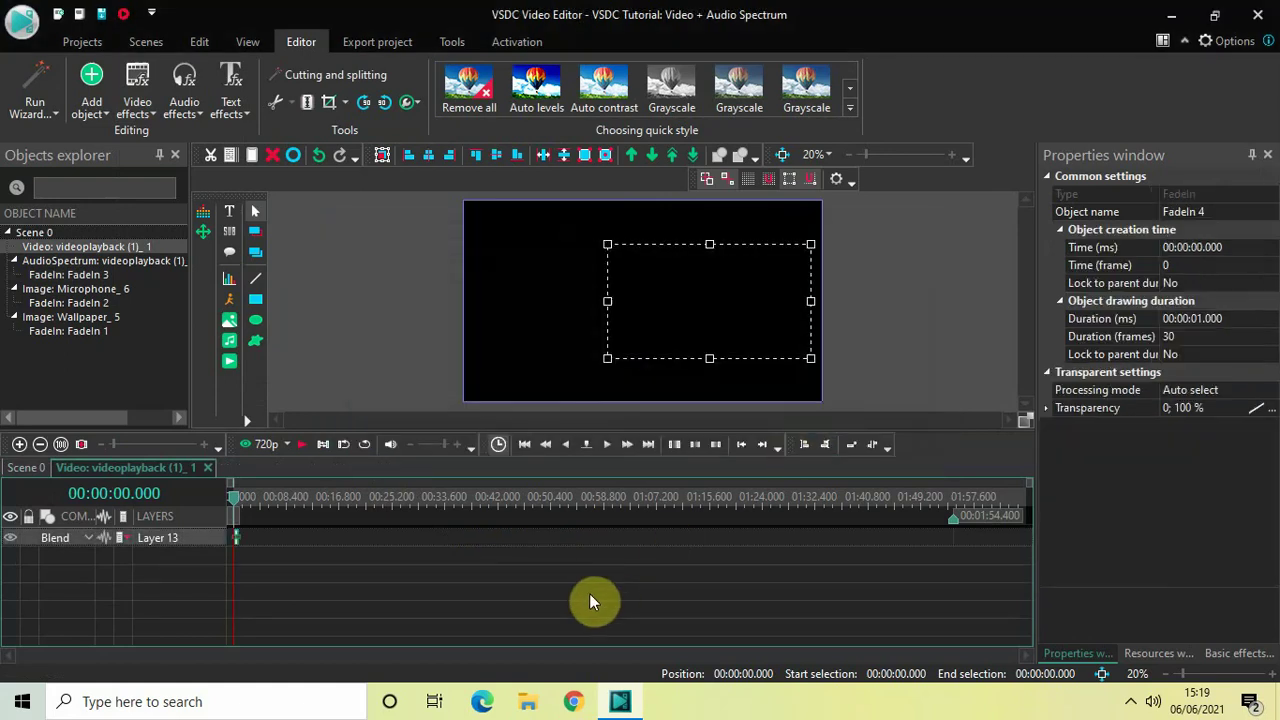
click(348, 341)
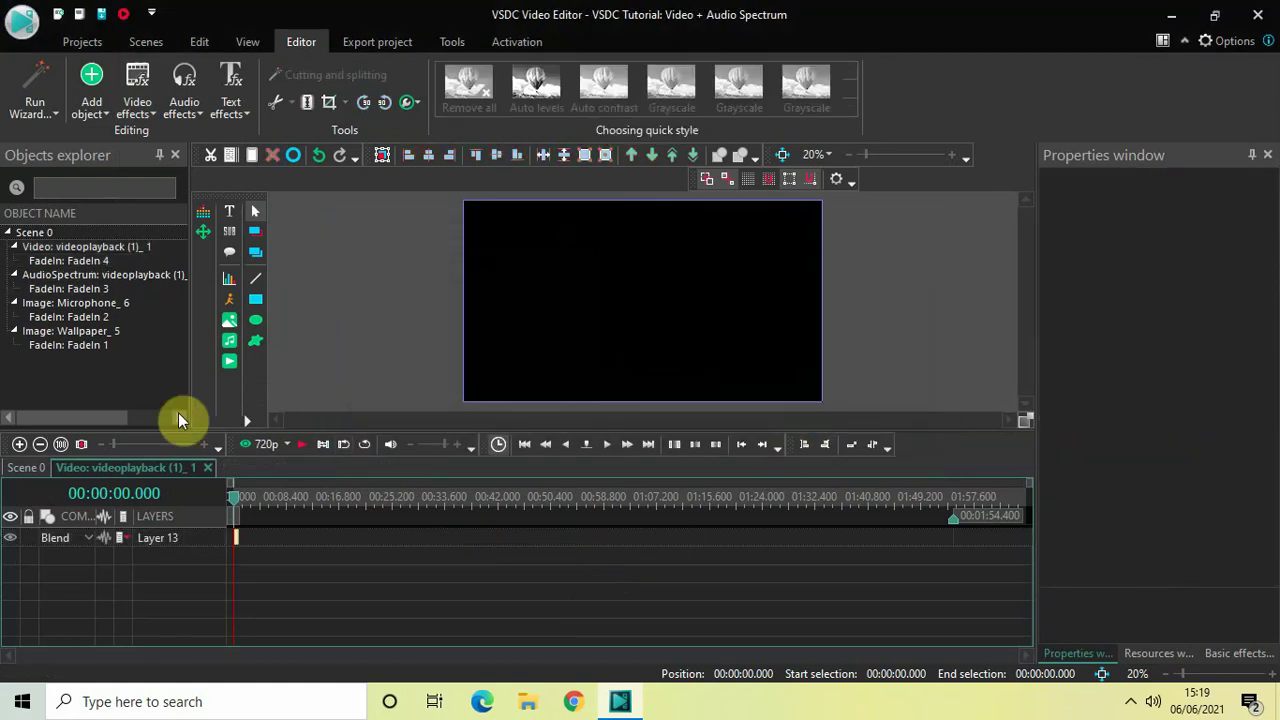
click(27, 469)
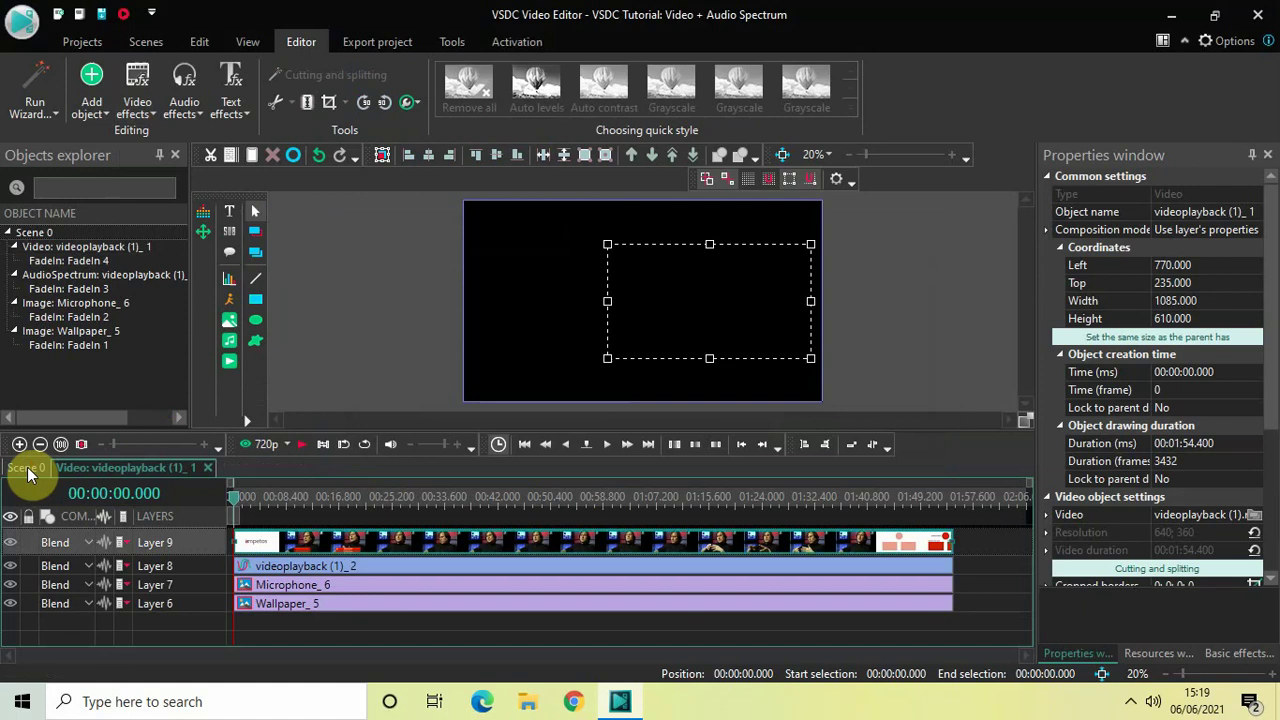
click(332, 285)
key(space)
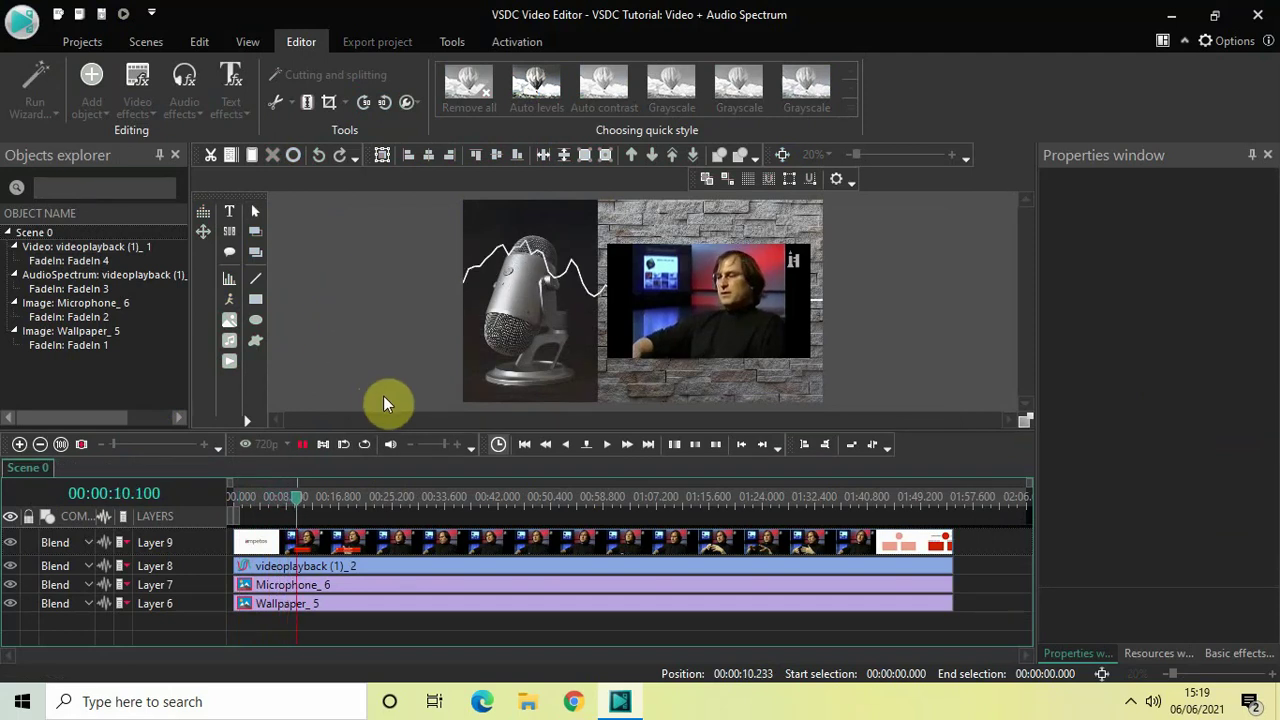
click(401, 505)
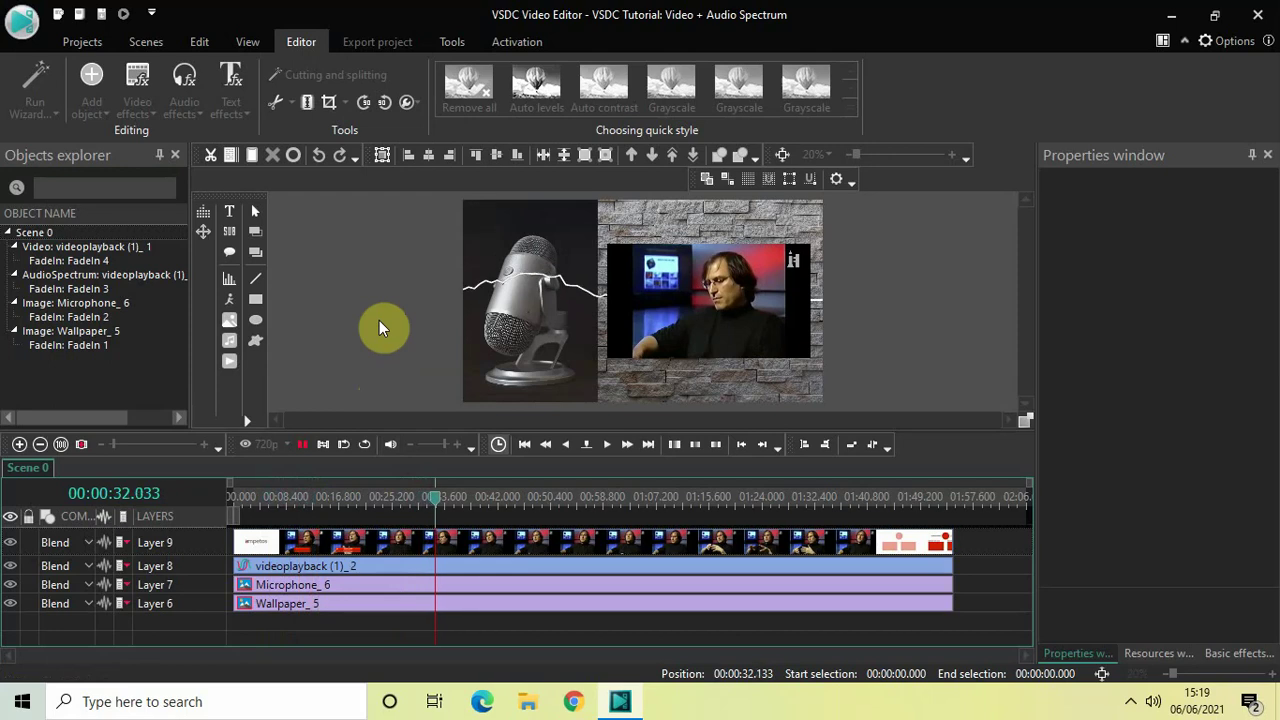
key(space)
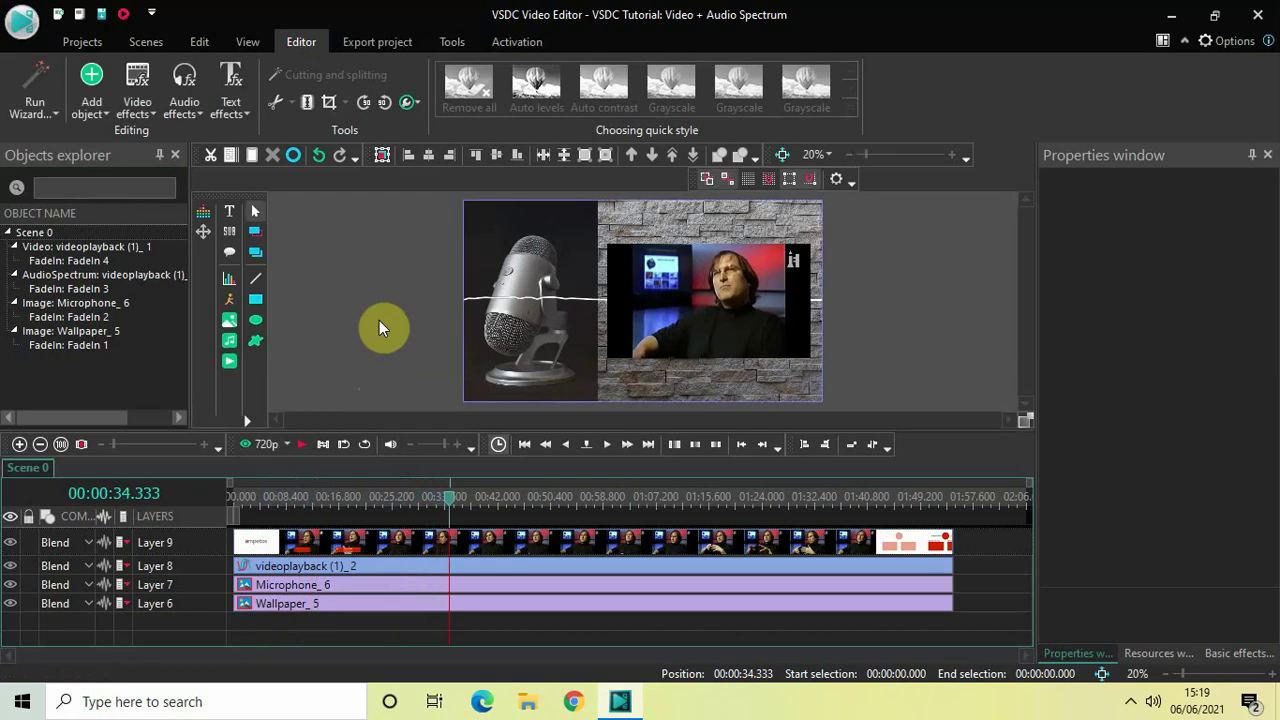